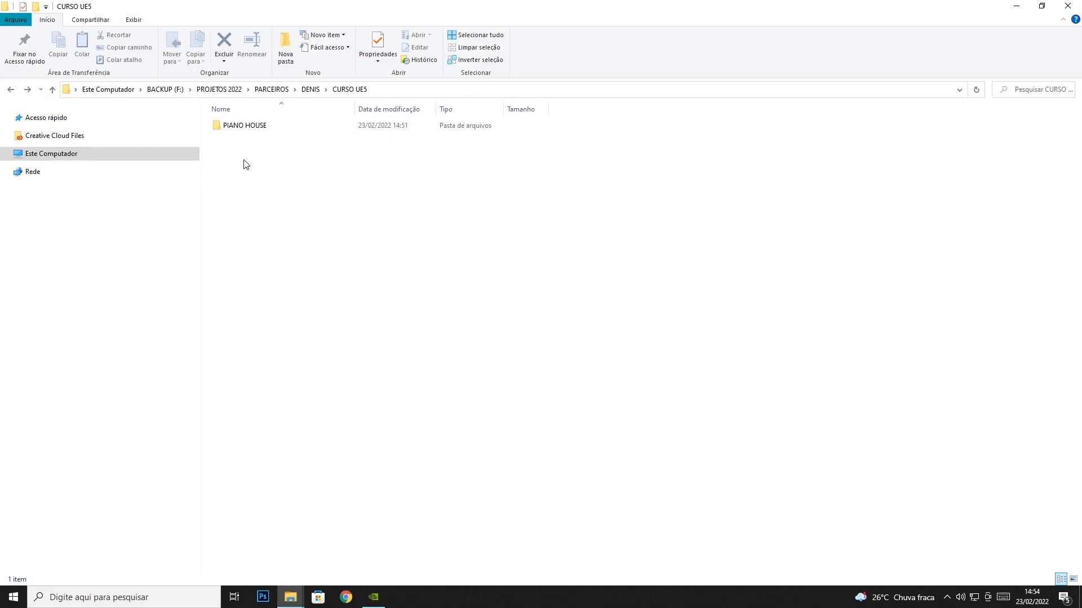
Open the PIANO HOUSE project folder and check the scene file in its MAX subfolder
{"action": "double_click", "coordinate": [237, 130]}
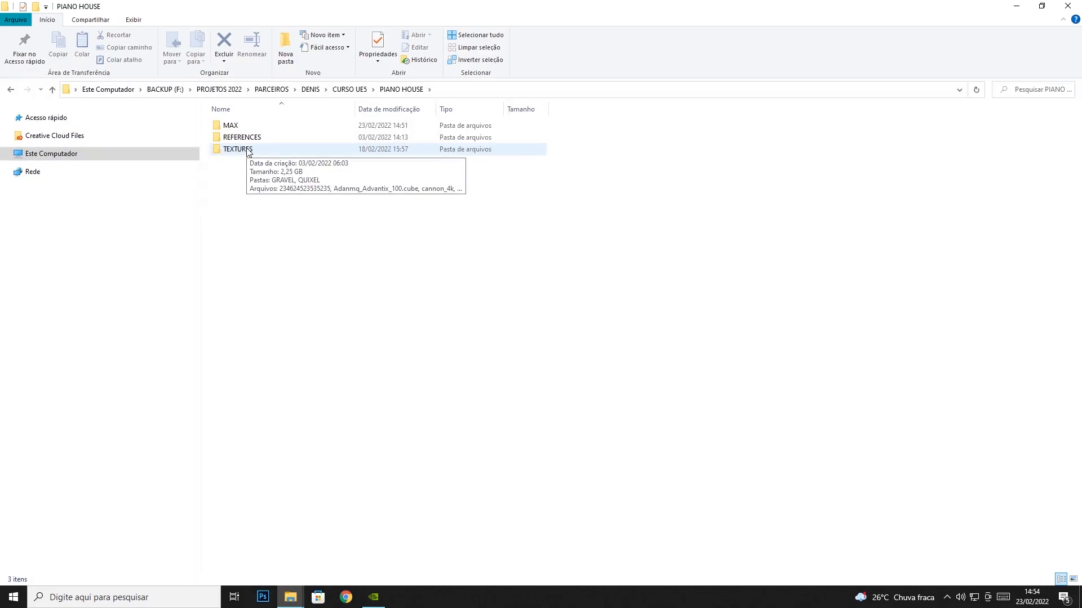
{"action": "double_click", "coordinate": [231, 125]}
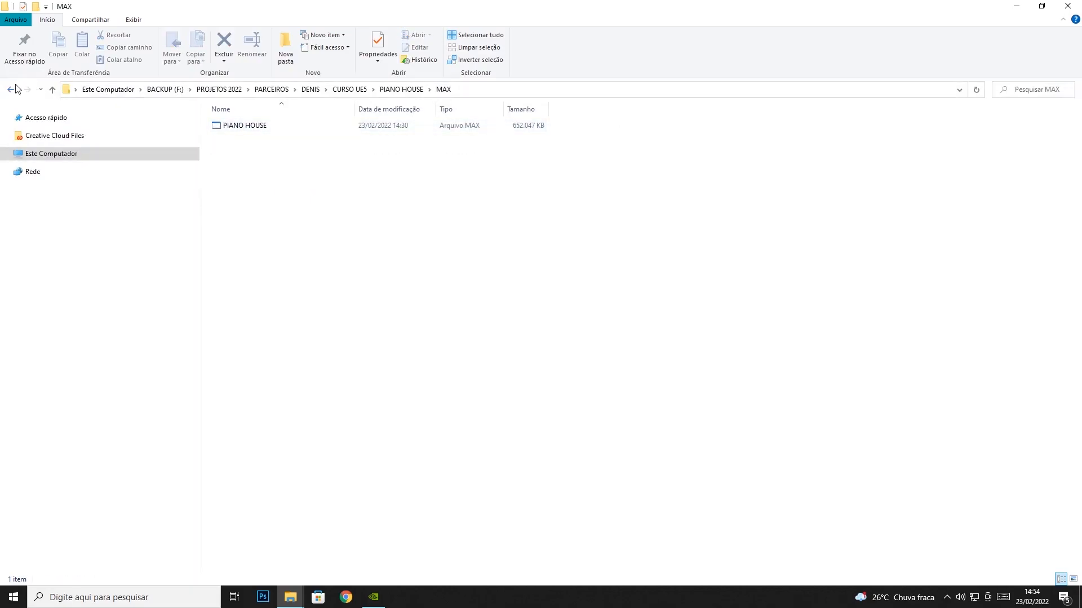
{"action": "left_click", "coordinate": [11, 89]}
Look through the reference photos in the REFERENCES subfolder and return to the PIANO HOUSE folder
{"action": "double_click", "coordinate": [241, 137]}
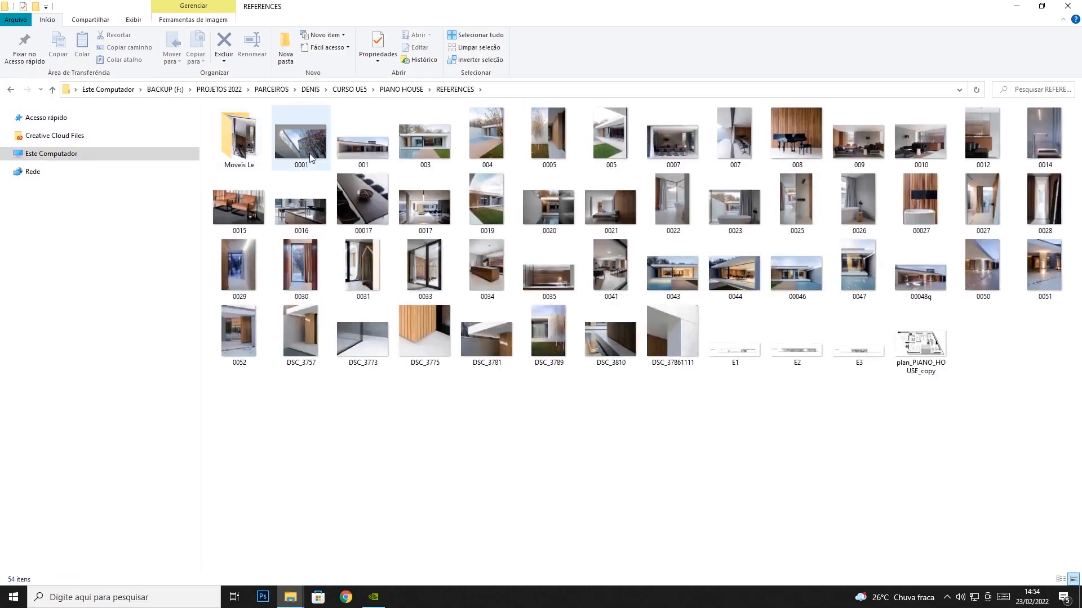
{"action": "left_click", "coordinate": [424, 147]}
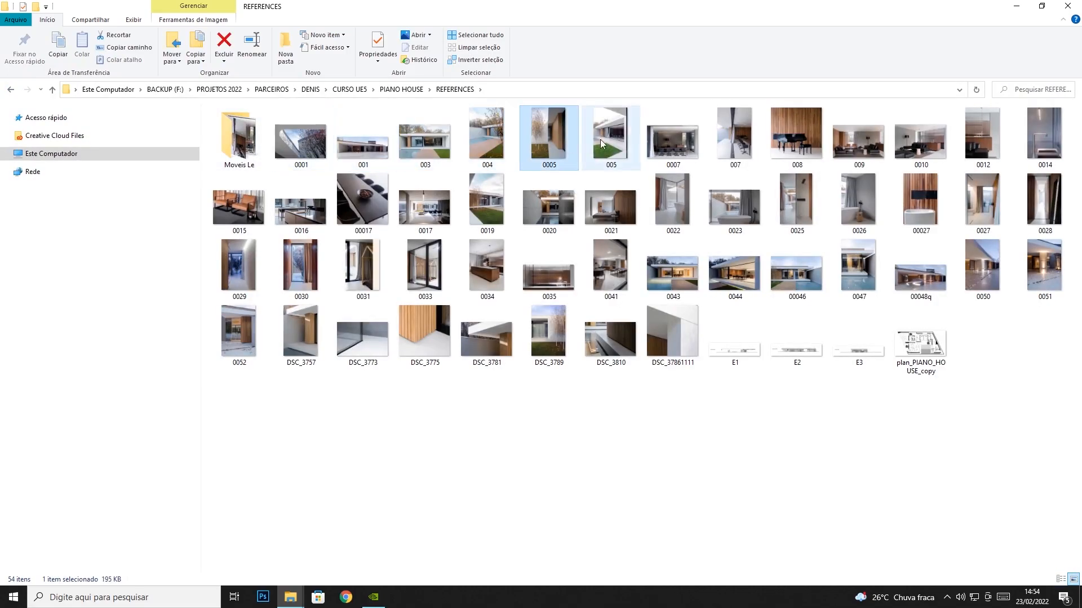
{"action": "left_click", "coordinate": [735, 139]}
{"action": "left_click", "coordinate": [857, 144]}
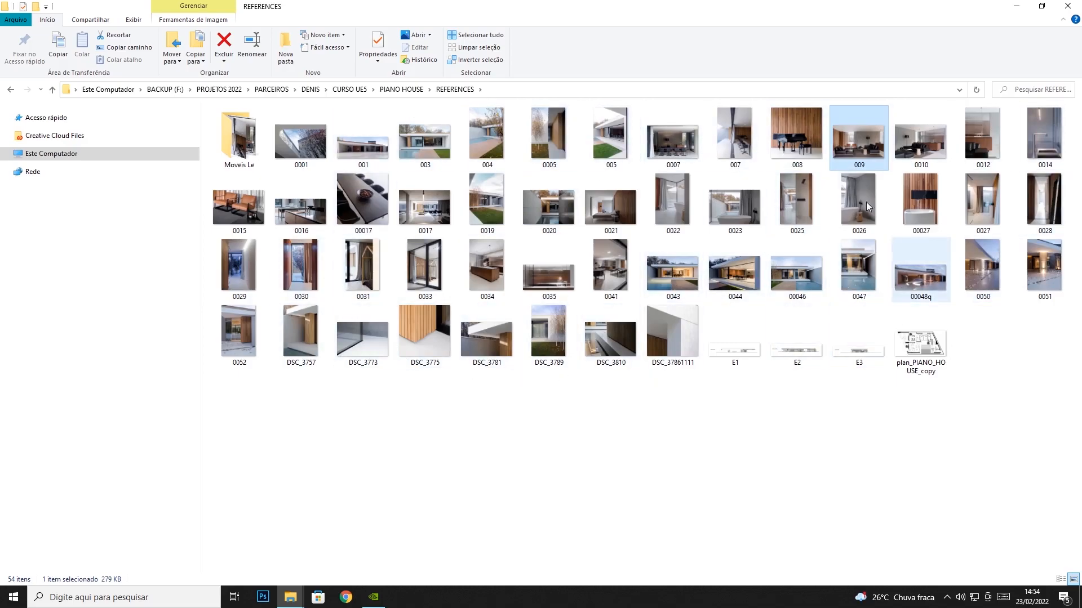
{"action": "left_click", "coordinate": [7, 91]}
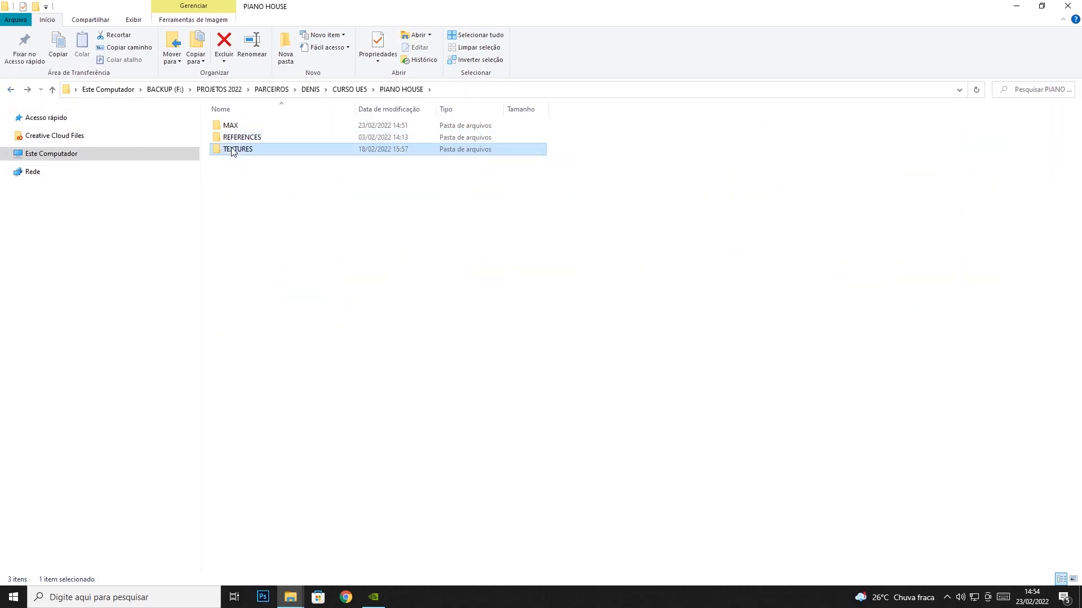
Review the texture, EXR and LUT cube files in the TEXTURES subfolder, and return to the PIANO HOUSE folder
{"action": "double_click", "coordinate": [233, 149]}
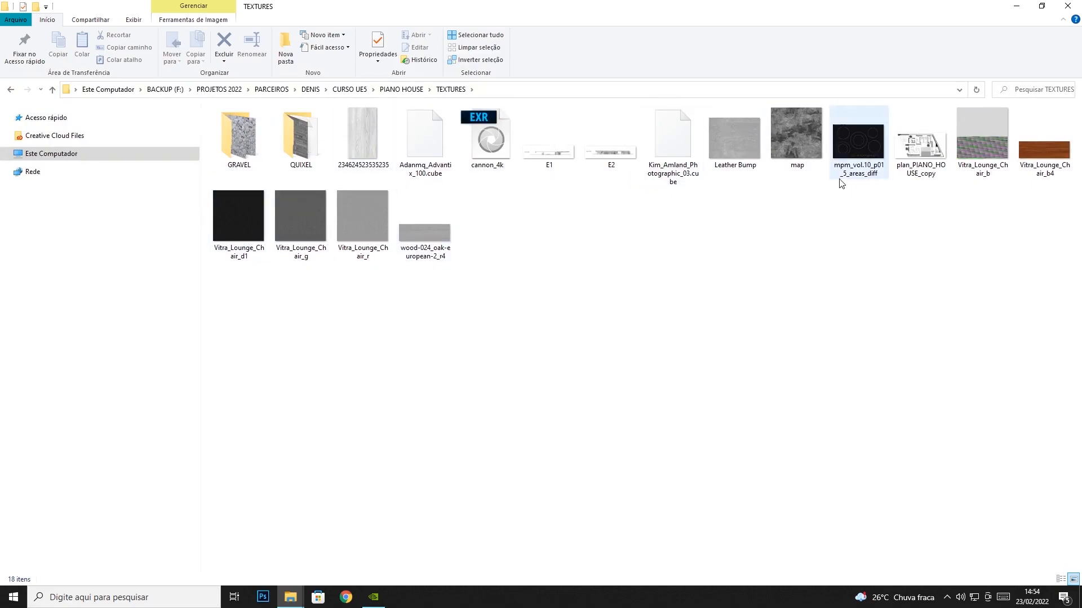
{"action": "mouse_move", "coordinate": [1022, 173]}
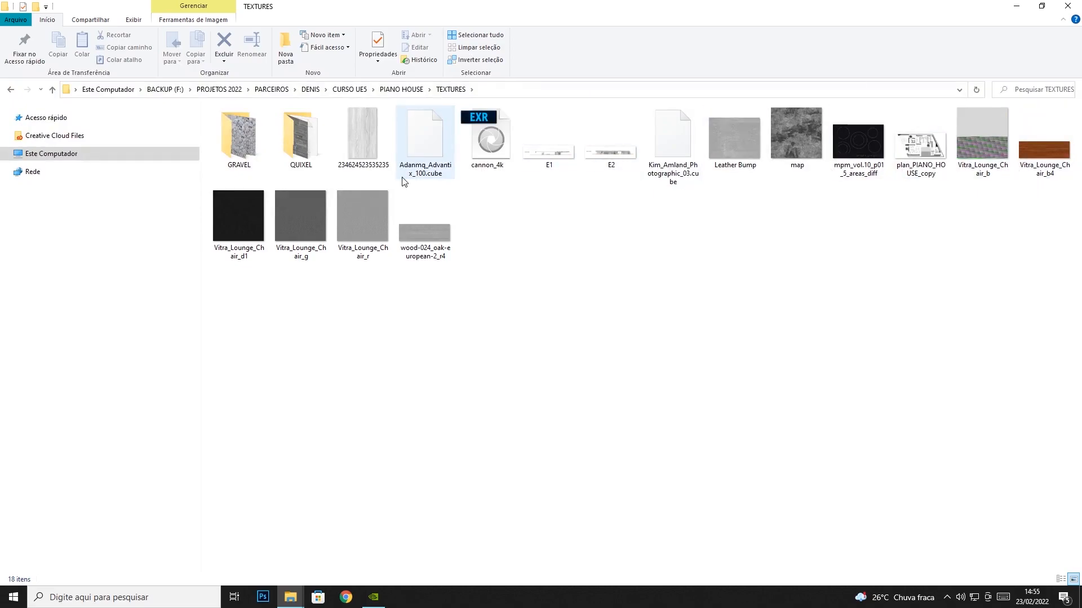
{"action": "mouse_move", "coordinate": [403, 181]}
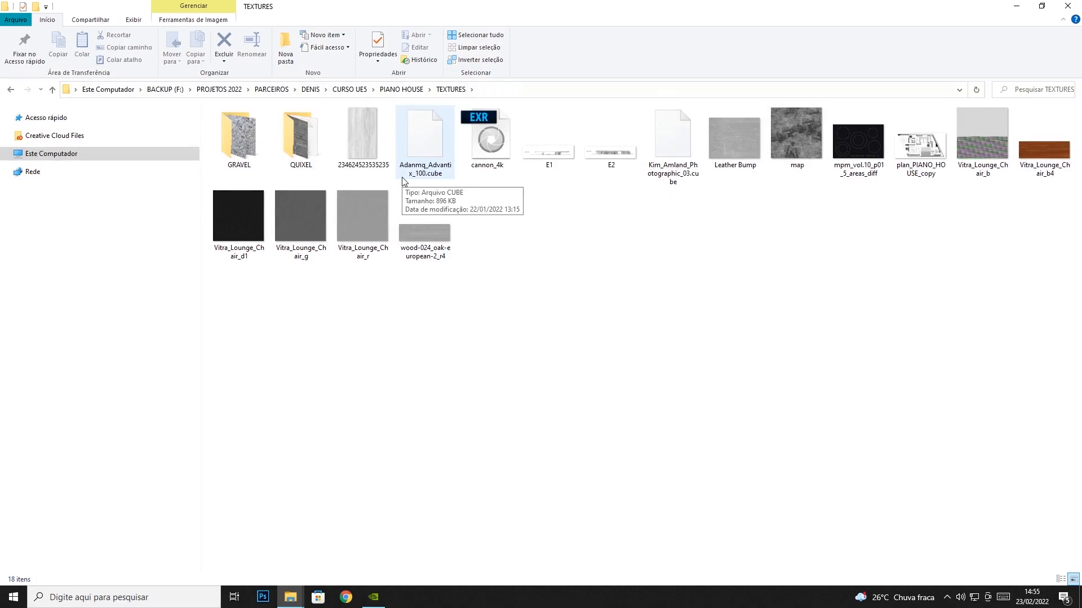
{"action": "left_click", "coordinate": [10, 91]}
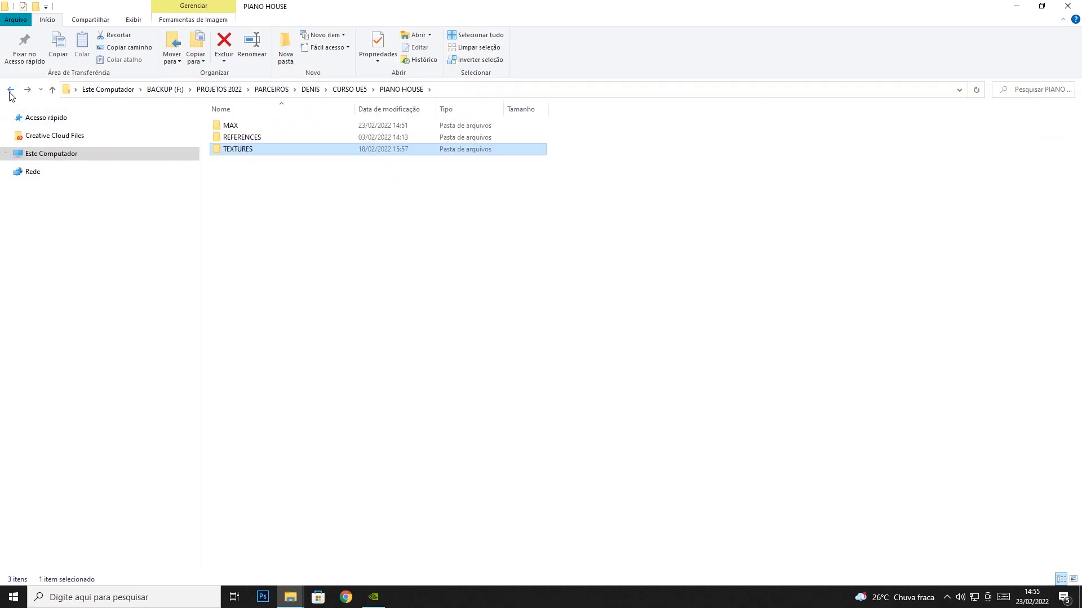
Open the PIANO HOUSE scene from the MAX folder in 3ds Max, continuing despite the missing DLLs and external files
{"action": "double_click", "coordinate": [231, 127]}
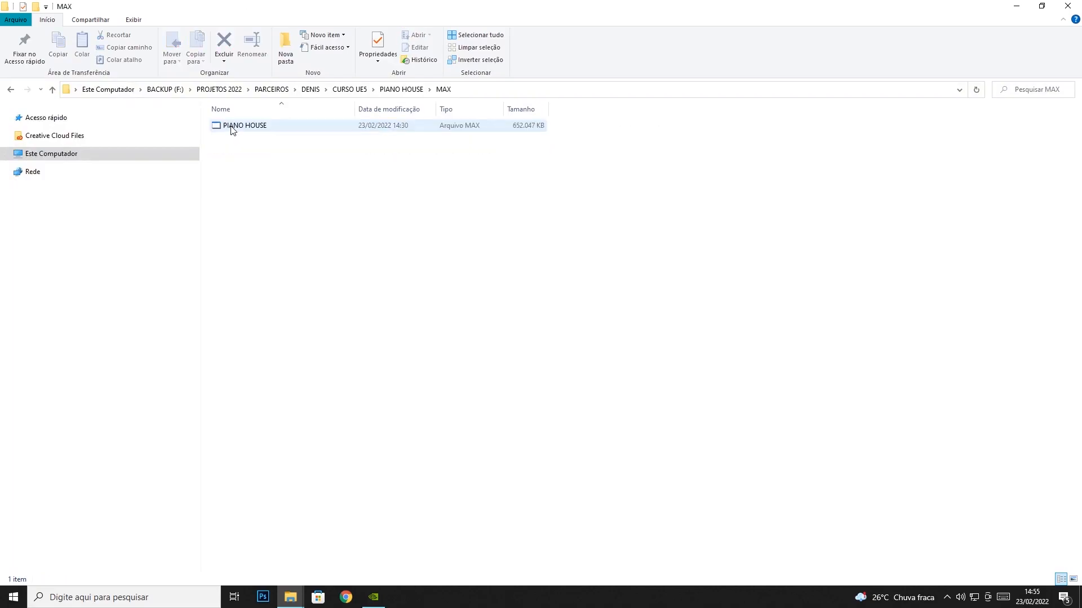
{"action": "double_click", "coordinate": [280, 130]}
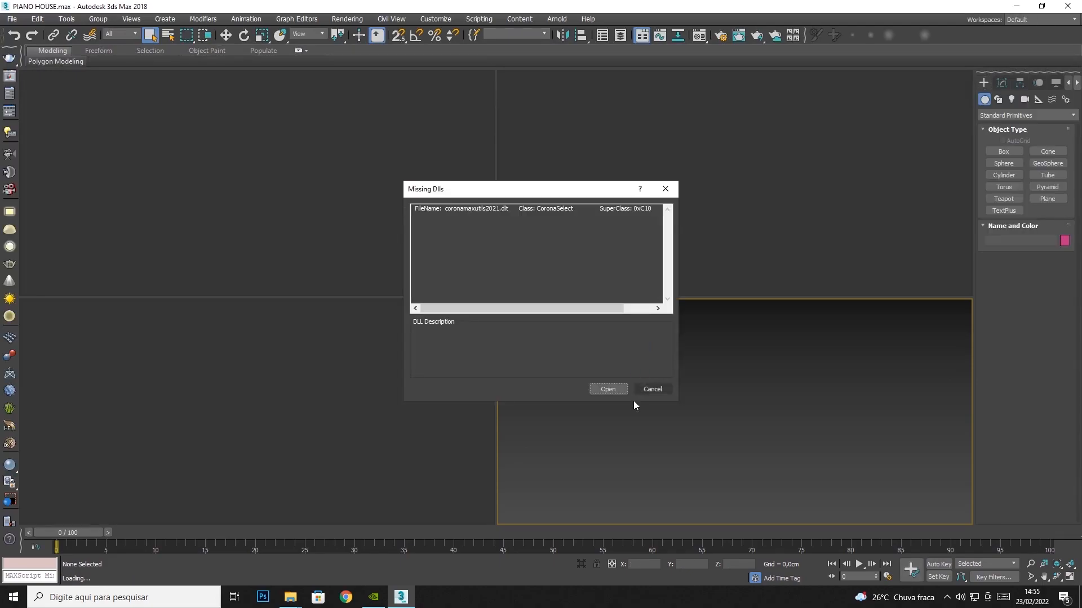
{"action": "left_click", "coordinate": [617, 391]}
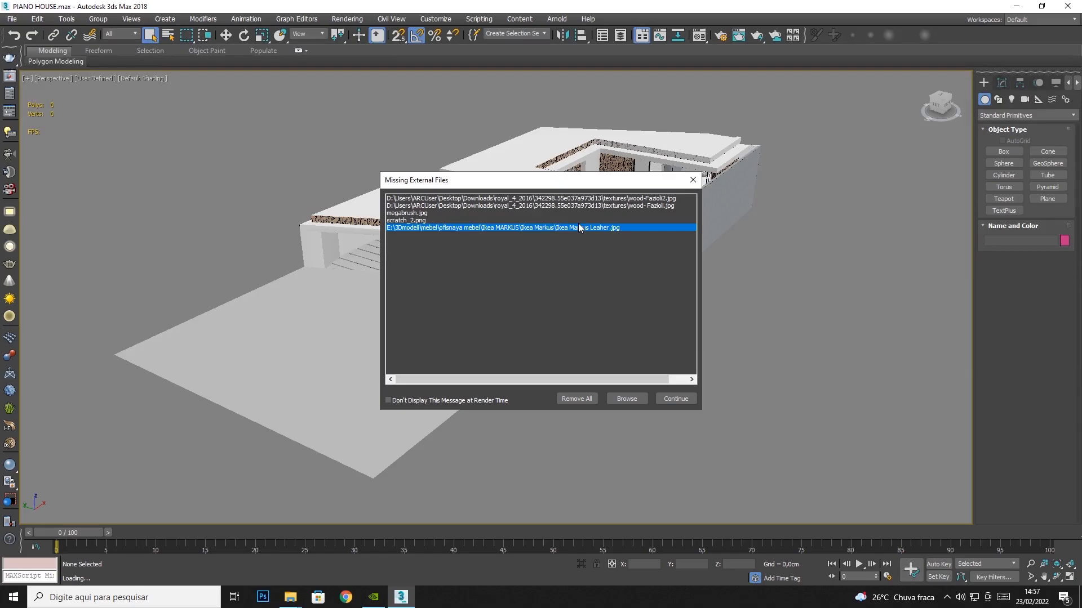
{"action": "left_click", "coordinate": [675, 399]}
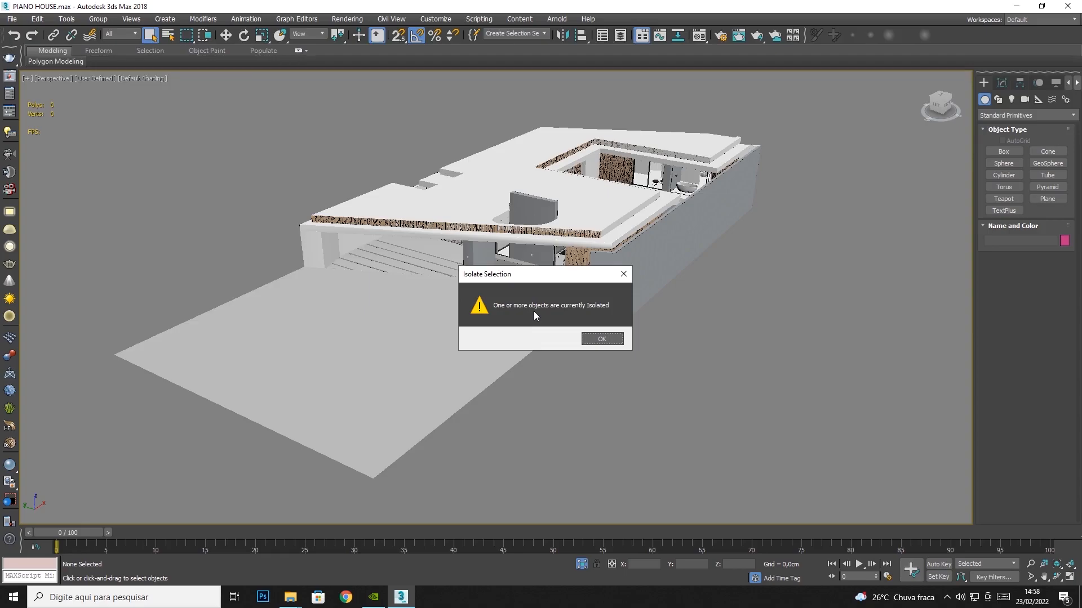
{"action": "left_click", "coordinate": [602, 339]}
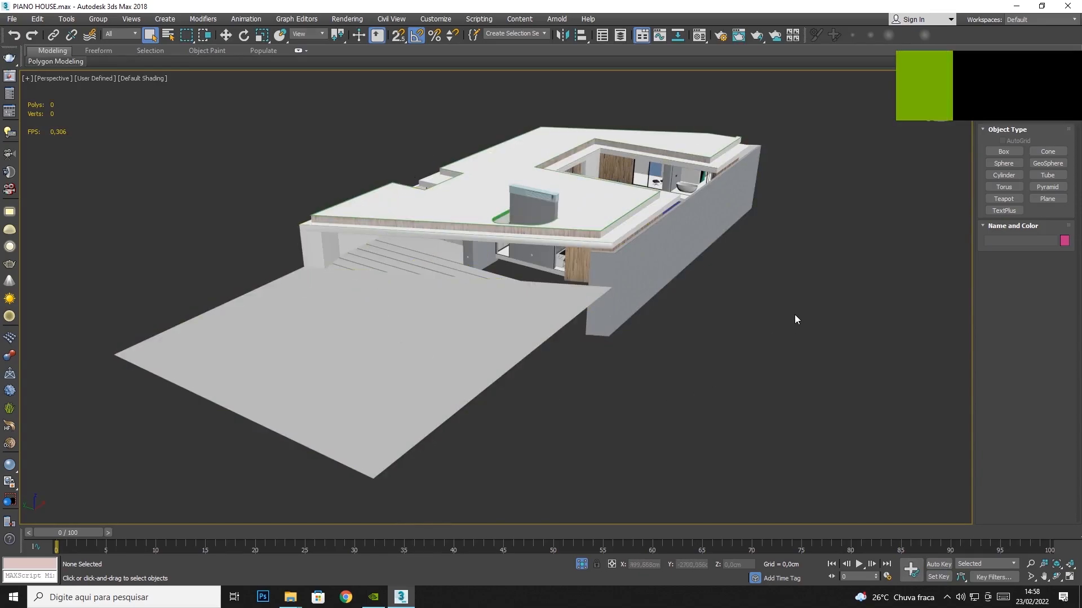
Hide the upper ceiling slab Celing_02 together with the larger roof slab beneath it
{"action": "left_click", "coordinate": [1056, 576]}
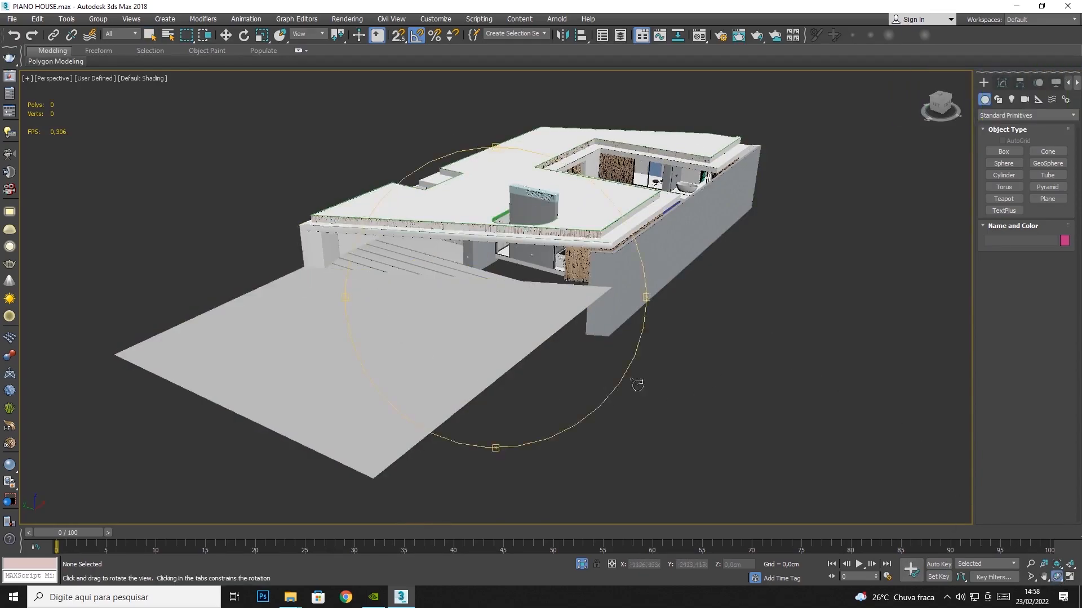
{"action": "left_click_drag", "start_coordinate": [531, 307], "coordinate": [515, 270]}
{"action": "left_click", "coordinate": [151, 35]}
{"action": "left_click", "coordinate": [410, 180]}
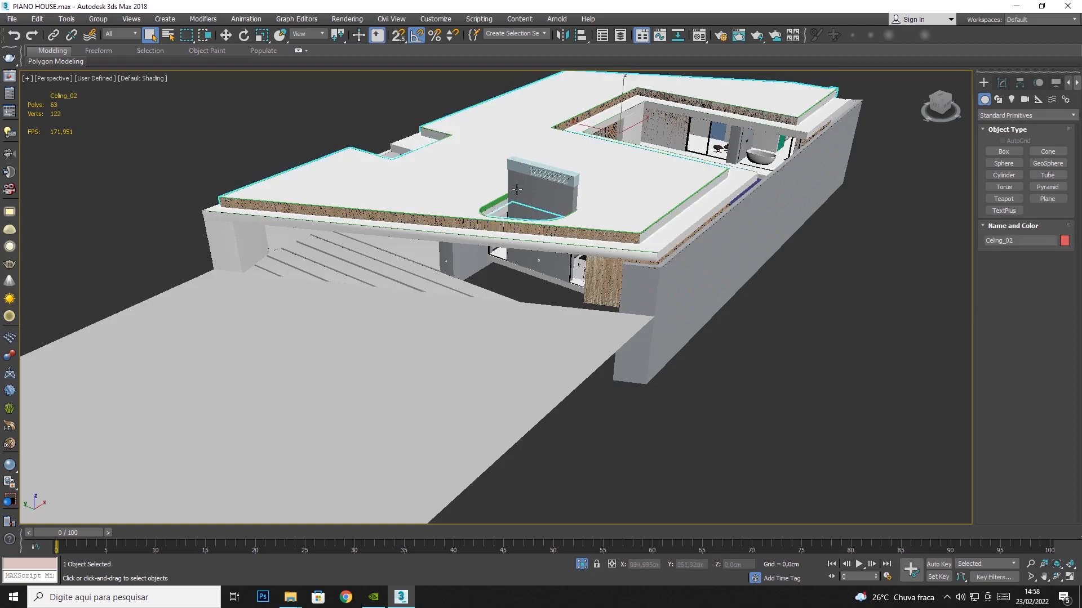
{"action": "left_click", "coordinate": [662, 233], "text": "ctrl"}
{"action": "right_click", "coordinate": [662, 237]}
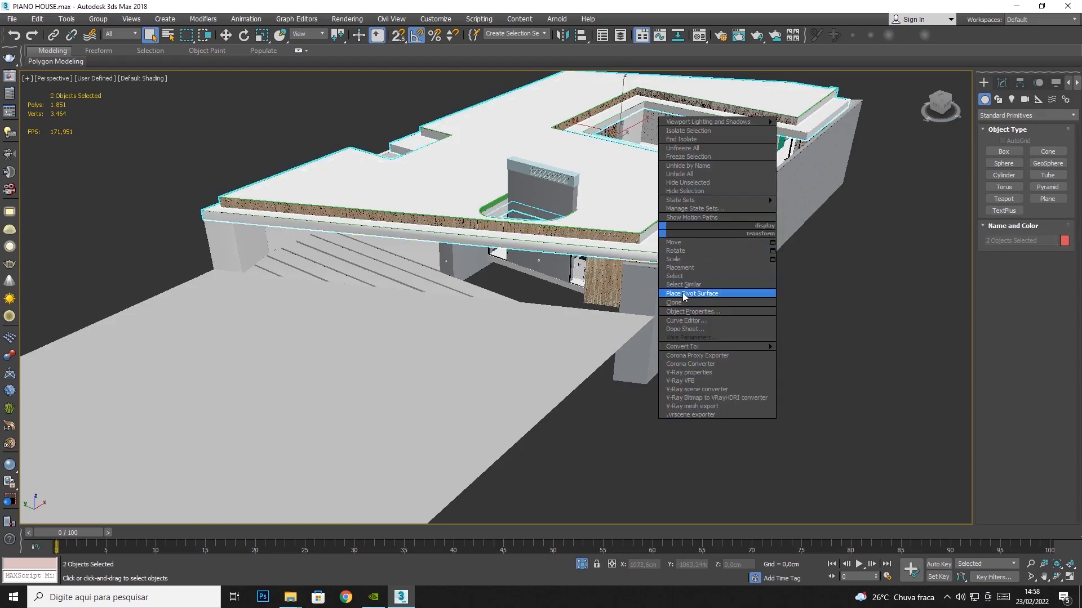
{"action": "left_click", "coordinate": [623, 409]}
{"action": "left_click", "coordinate": [602, 185]}
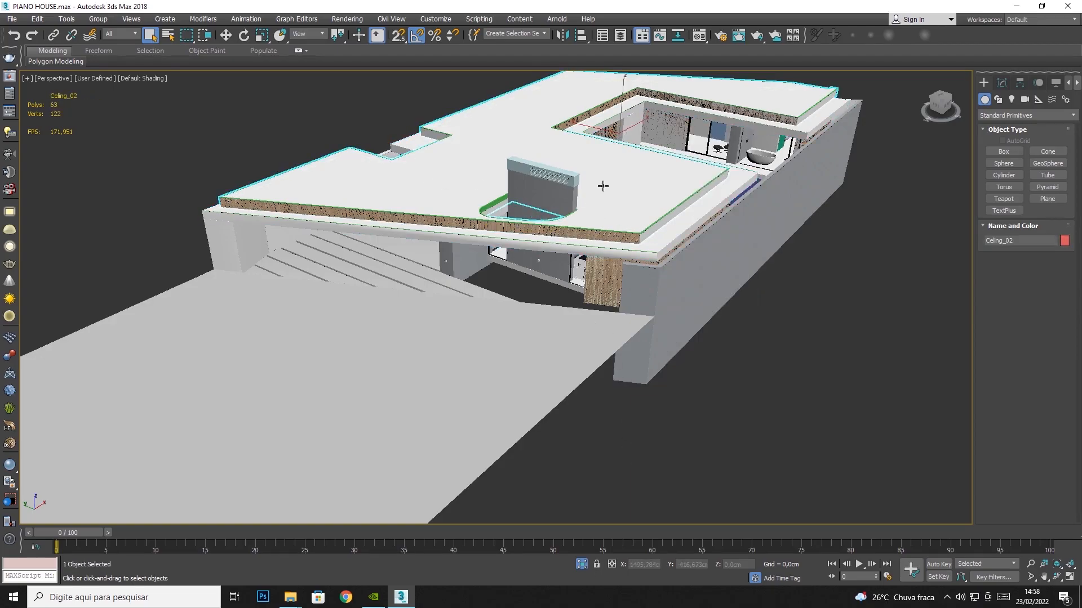
{"action": "left_click", "coordinate": [673, 228], "text": "ctrl"}
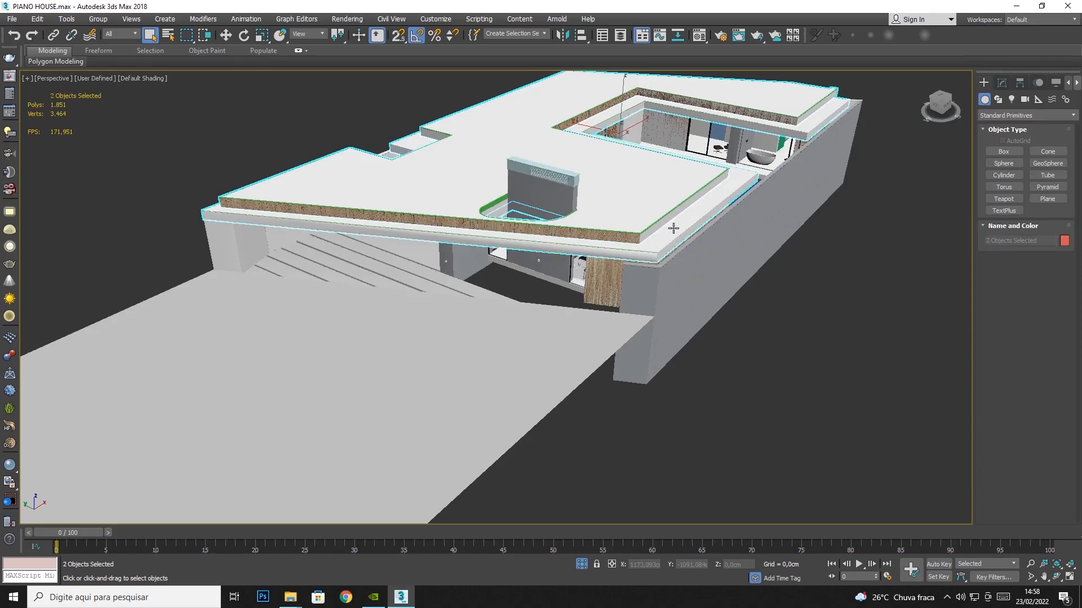
{"action": "right_click", "coordinate": [647, 204]}
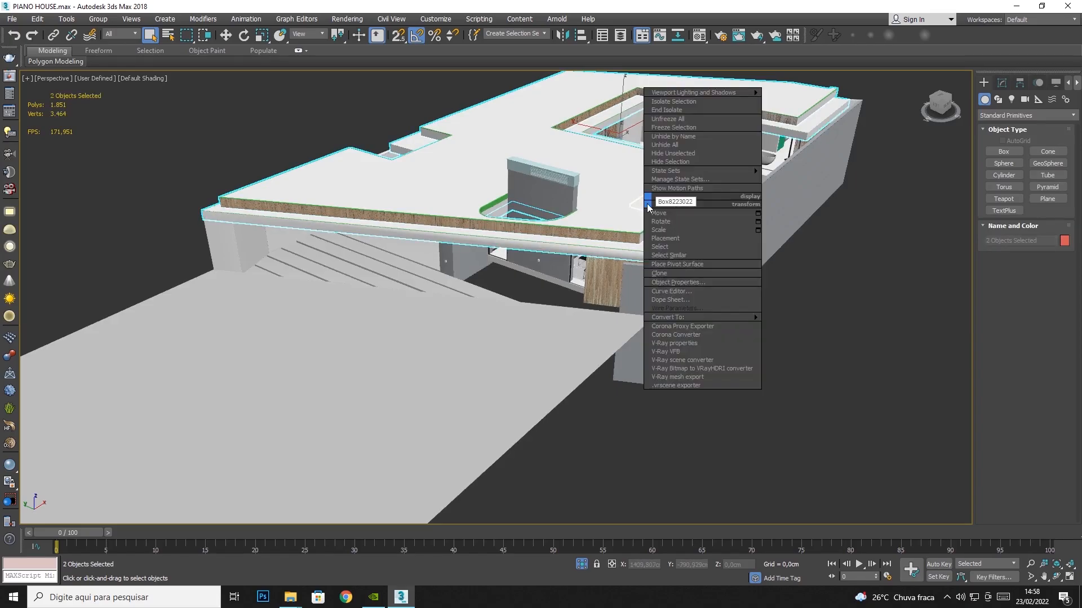
{"action": "left_click", "coordinate": [670, 165]}
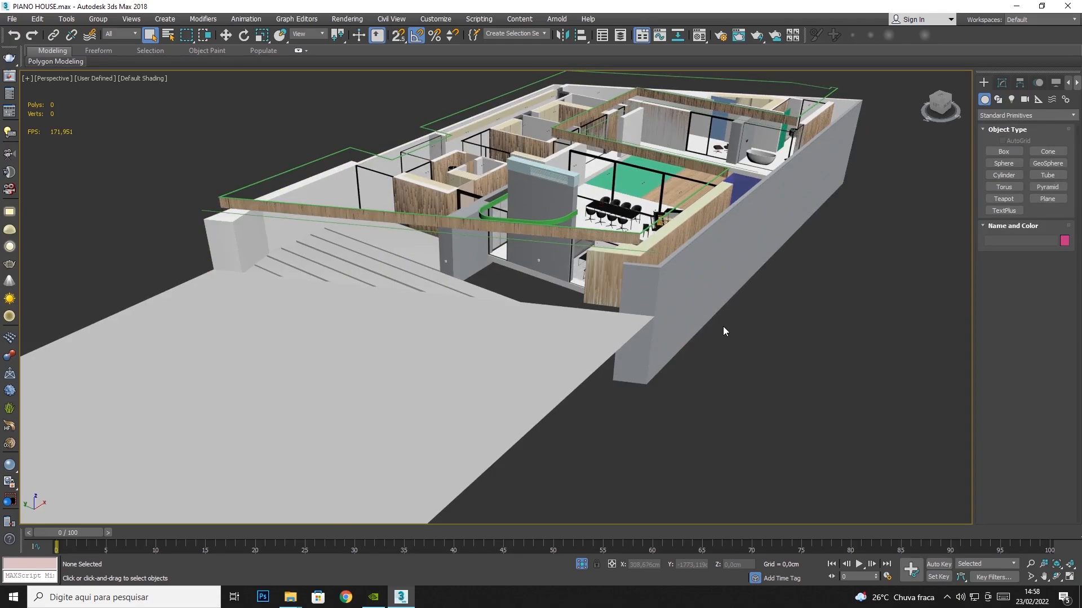
Unhide all objects in the scene without unhiding the hidden layers
{"action": "right_click", "coordinate": [723, 361]}
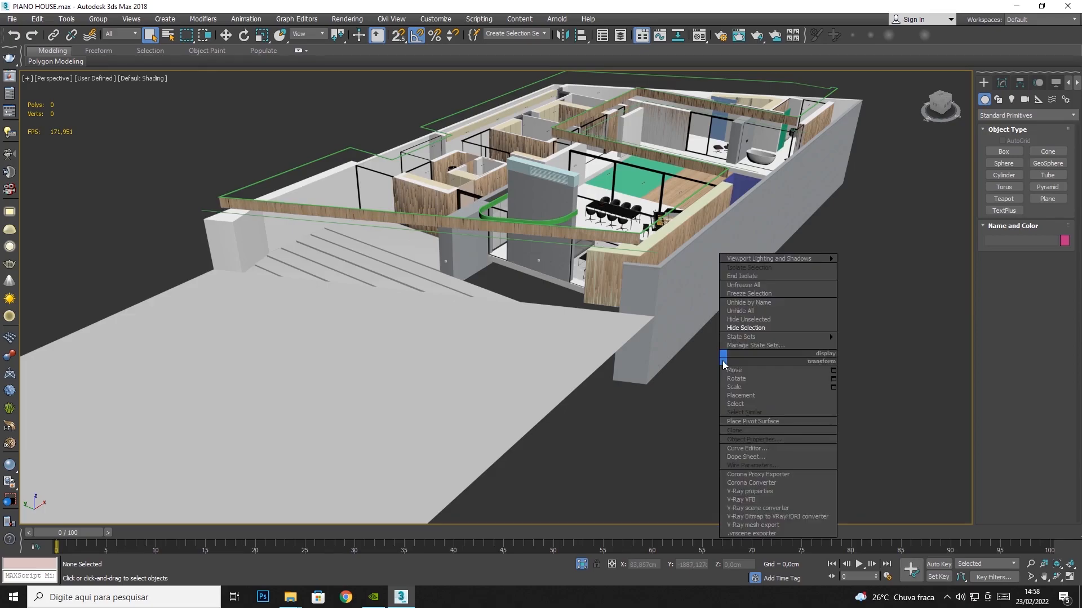
{"action": "left_click", "coordinate": [751, 311]}
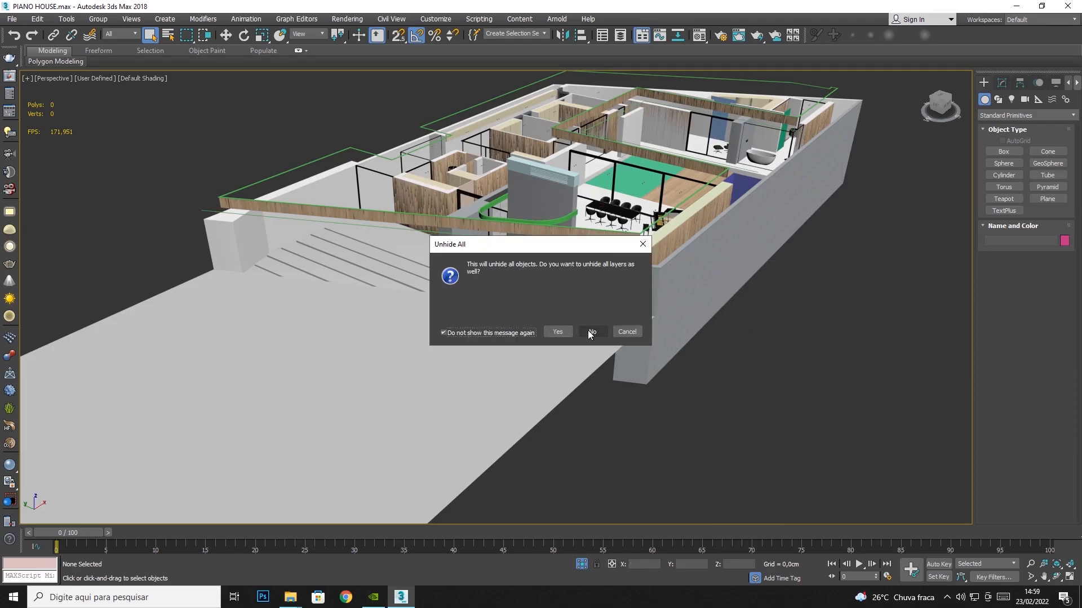
{"action": "left_click", "coordinate": [593, 332]}
Select both the upper and lower roof slabs and hide them to expose the house interior
{"action": "left_click", "coordinate": [640, 188]}
{"action": "left_click", "coordinate": [668, 228], "text": "ctrl"}
{"action": "right_click", "coordinate": [669, 227]}
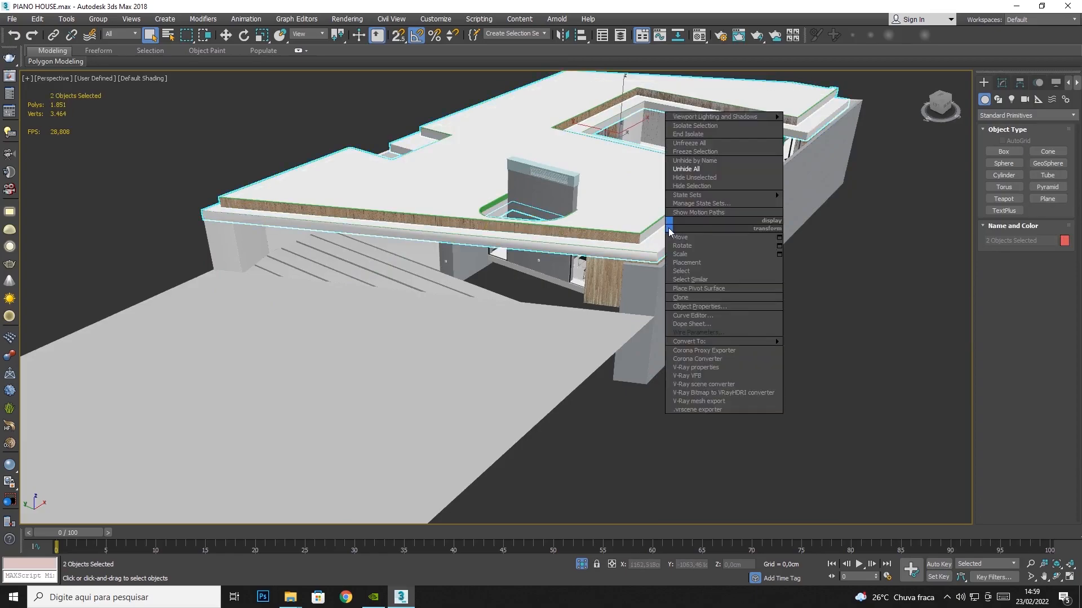
{"action": "left_click", "coordinate": [692, 189]}
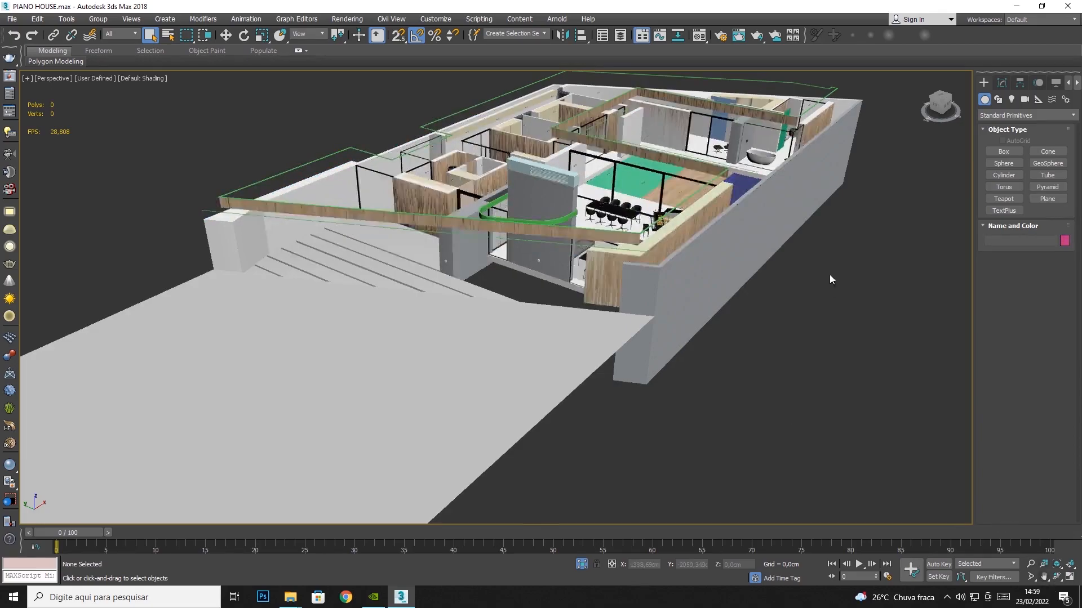
Examine the living area's furniture up close, including the sofa, armchair, floor lamp and kitchen island
{"action": "middle_click_drag", "start_coordinate": [832, 265], "coordinate": [911, 465]}
{"action": "left_click", "coordinate": [1057, 577]}
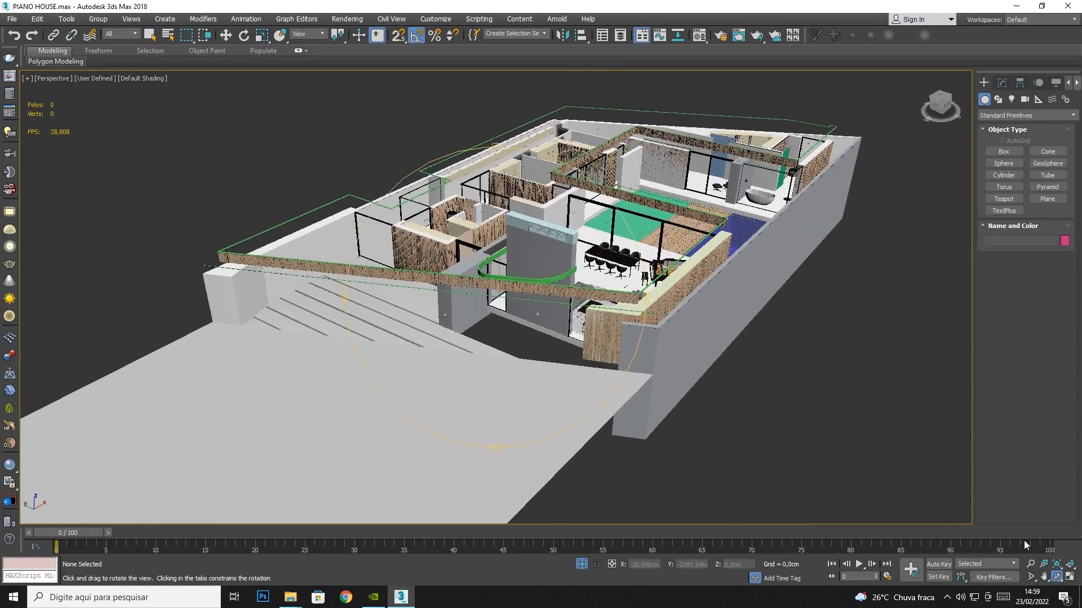
{"action": "left_click_drag", "start_coordinate": [564, 244], "coordinate": [282, 74]}
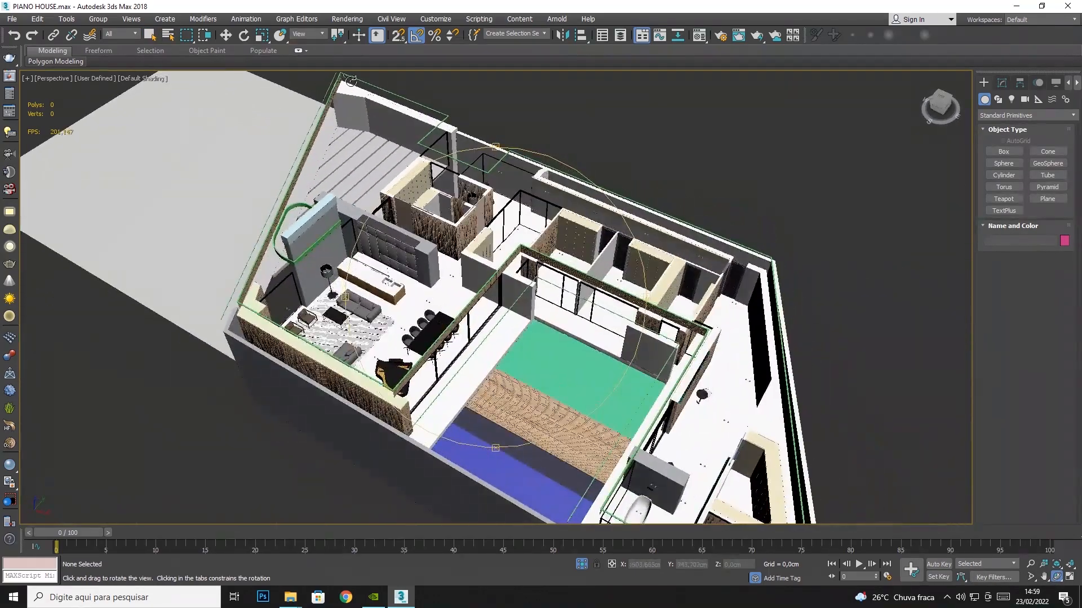
{"action": "left_click", "coordinate": [226, 35]}
{"action": "scroll", "coordinate": [338, 281], "scroll_direction": "up", "scroll_amount": 5}
{"action": "left_click", "coordinate": [423, 321]}
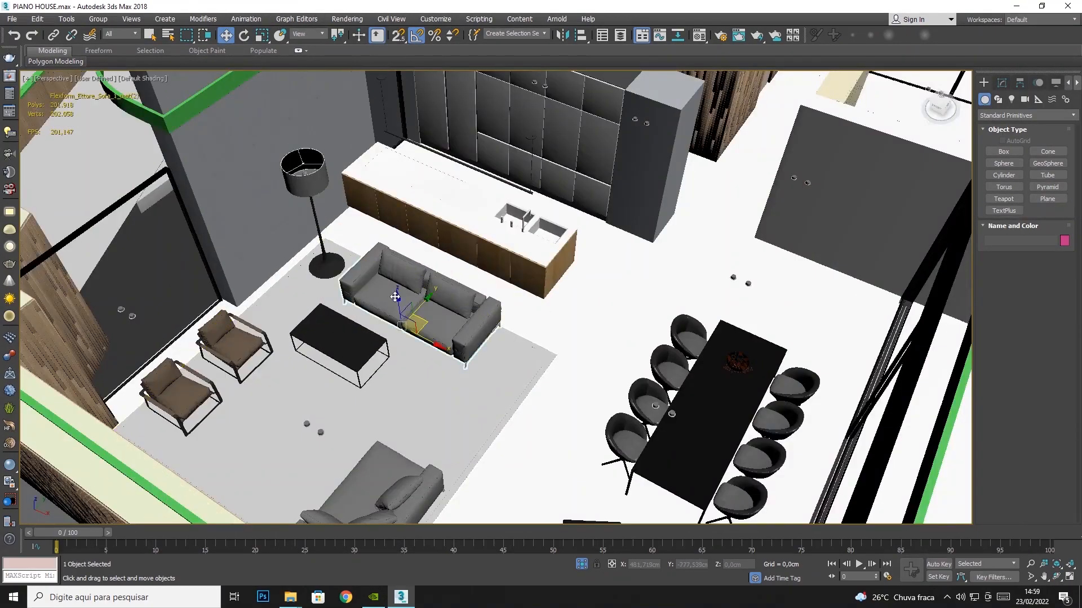
{"action": "left_click", "coordinate": [239, 343]}
{"action": "left_click", "coordinate": [303, 165]}
{"action": "left_click", "coordinate": [472, 233]}
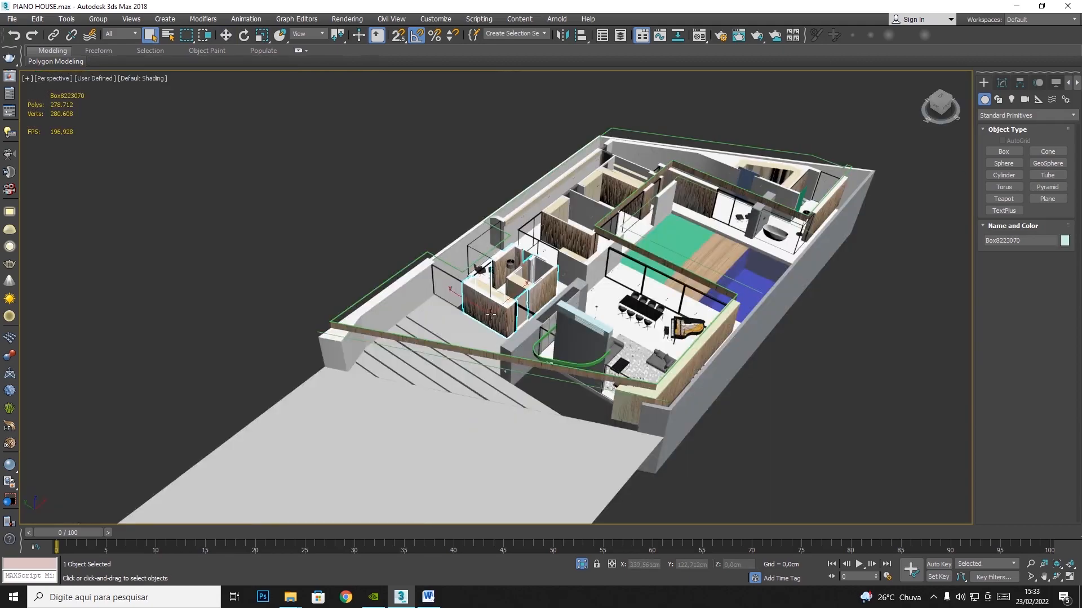
Inspect the wood-clad room block near the entrance from close up and the surrounding interior layout
{"action": "right_click", "coordinate": [492, 318]}
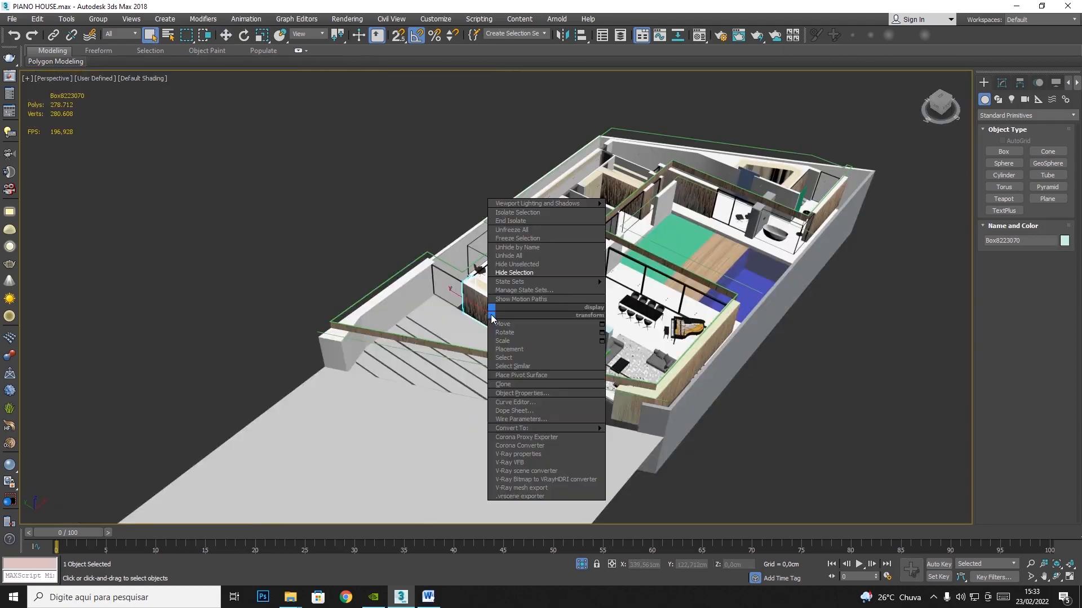
{"action": "left_click", "coordinate": [1030, 564]}
{"action": "left_click_drag", "start_coordinate": [500, 310], "coordinate": [480, 266]}
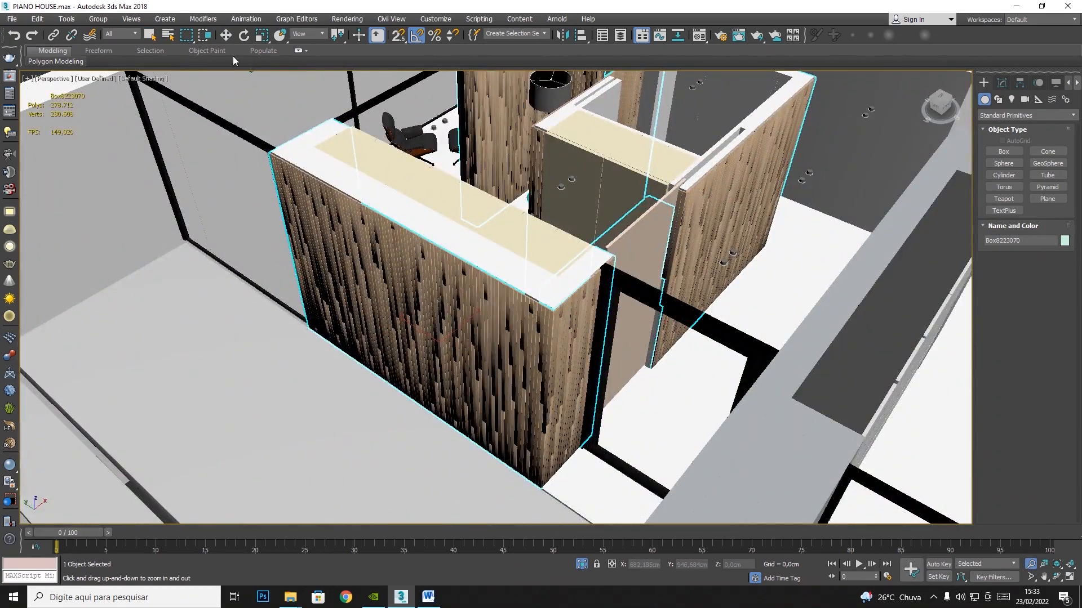
{"action": "left_click", "coordinate": [1057, 577]}
{"action": "left_click_drag", "start_coordinate": [429, 338], "coordinate": [491, 309]}
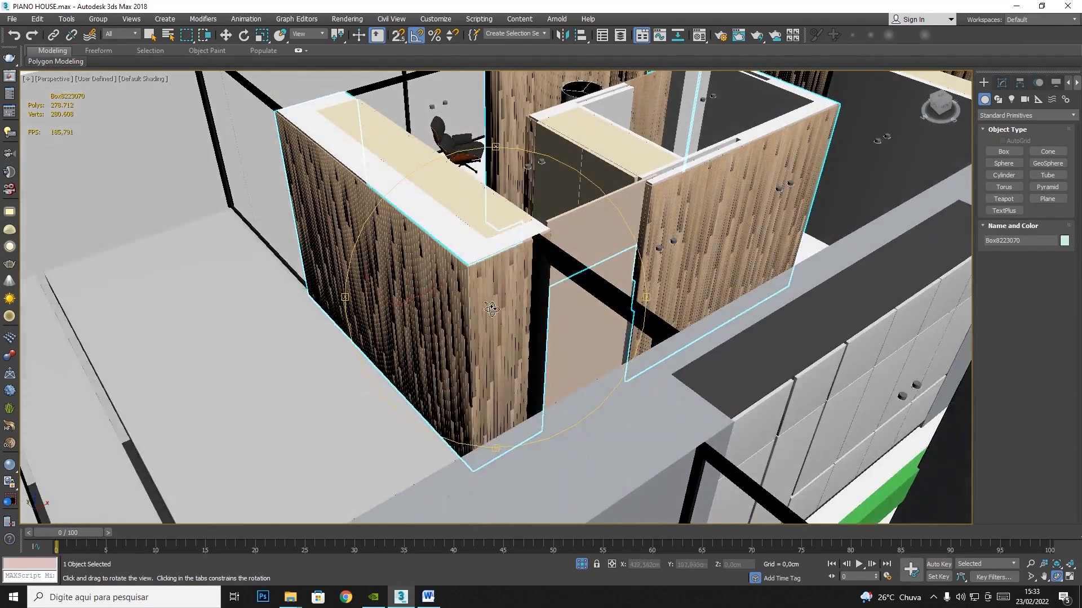
{"action": "scroll", "coordinate": [493, 308], "scroll_direction": "down", "scroll_amount": 4}
{"action": "middle_click_drag", "start_coordinate": [573, 297], "coordinate": [298, 406]}
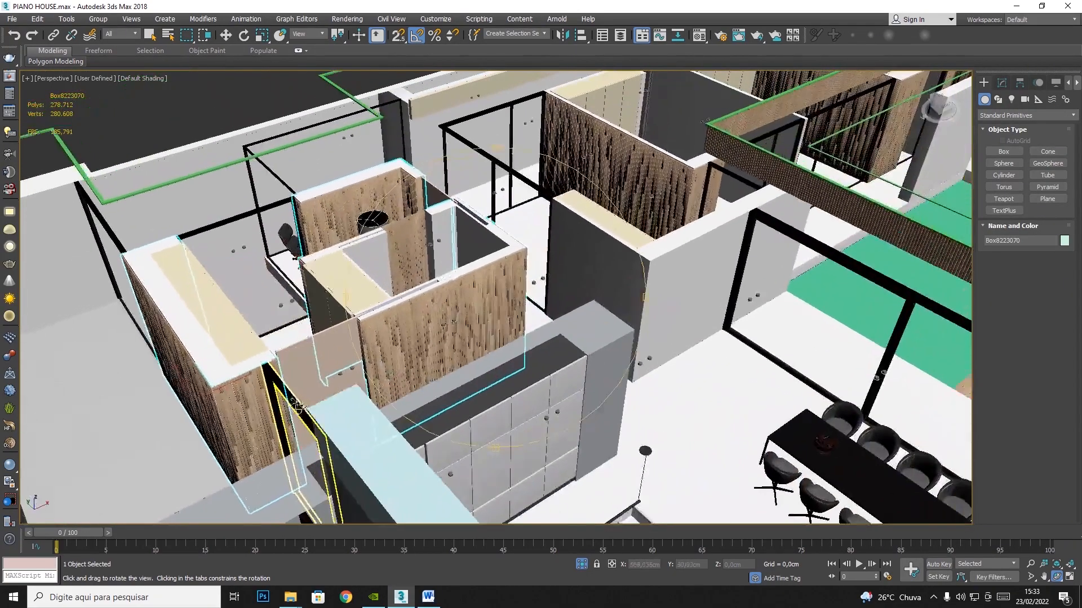
{"action": "left_click", "coordinate": [227, 36]}
{"action": "scroll", "coordinate": [485, 290], "scroll_direction": "down", "scroll_amount": 5}
{"action": "middle_click_drag", "start_coordinate": [626, 333], "coordinate": [567, 334]}
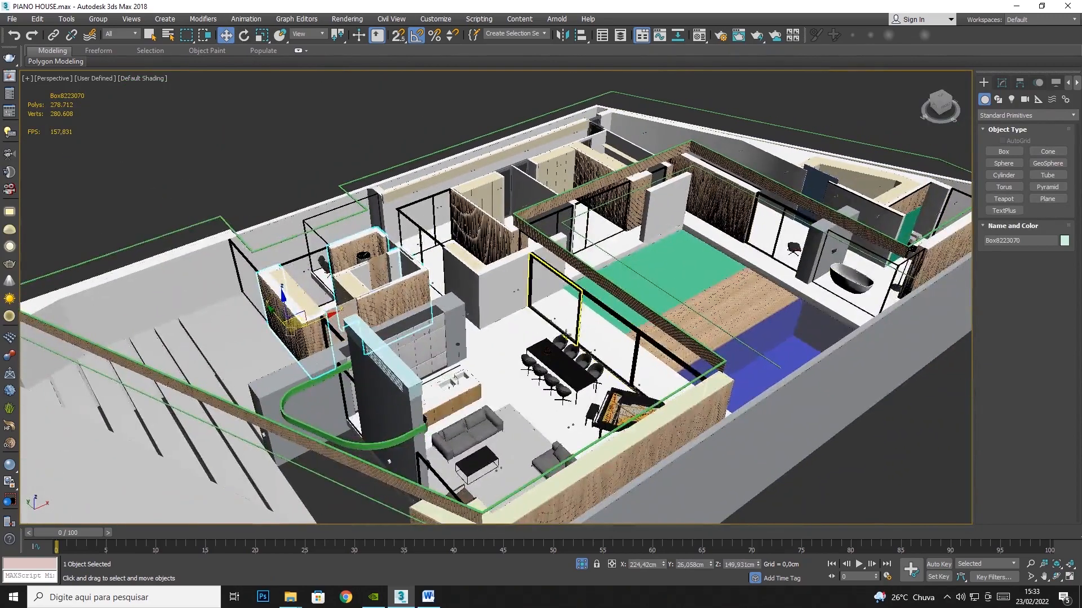
Examine the dining table with its chairs and the grand piano from close up, selecting the tabletop
{"action": "left_click", "coordinate": [567, 352]}
{"action": "scroll", "coordinate": [558, 380], "scroll_direction": "up", "scroll_amount": 2}
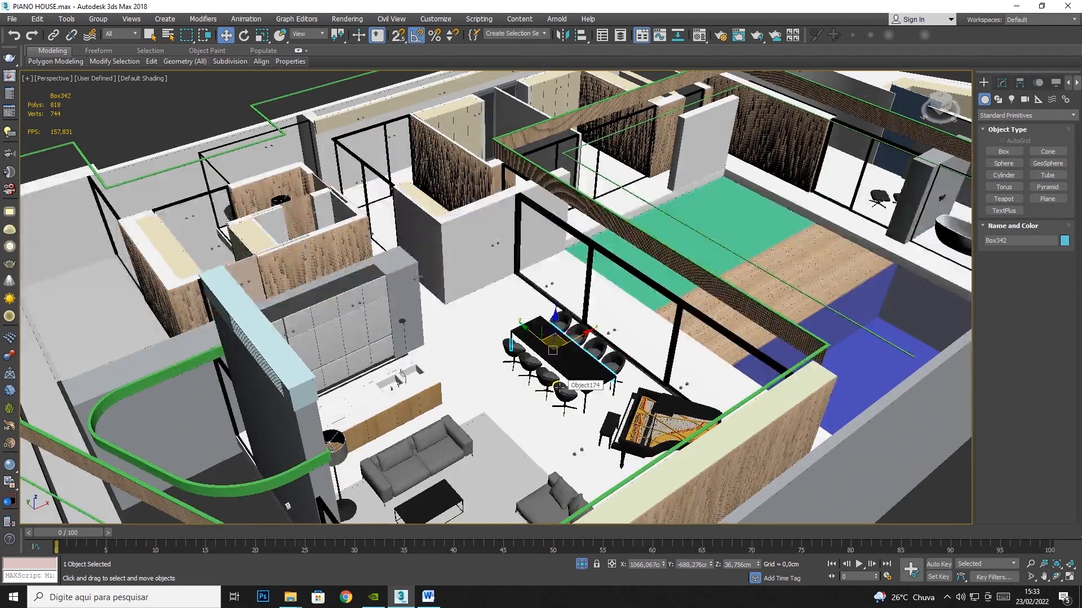
{"action": "scroll", "coordinate": [560, 385], "scroll_direction": "up", "scroll_amount": 2}
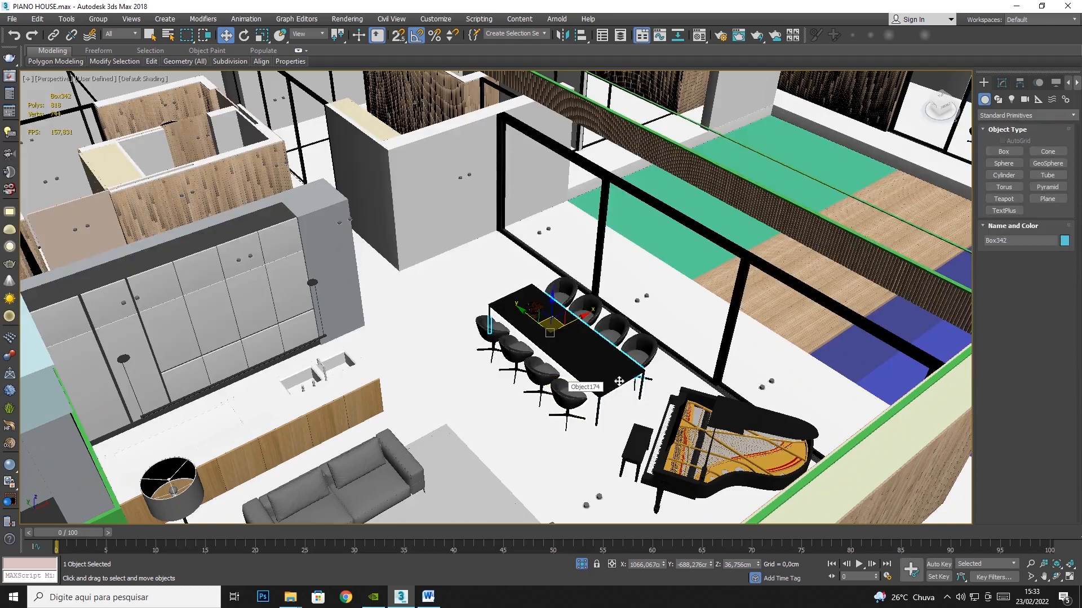
{"action": "scroll", "coordinate": [618, 381], "scroll_direction": "down", "scroll_amount": 5}
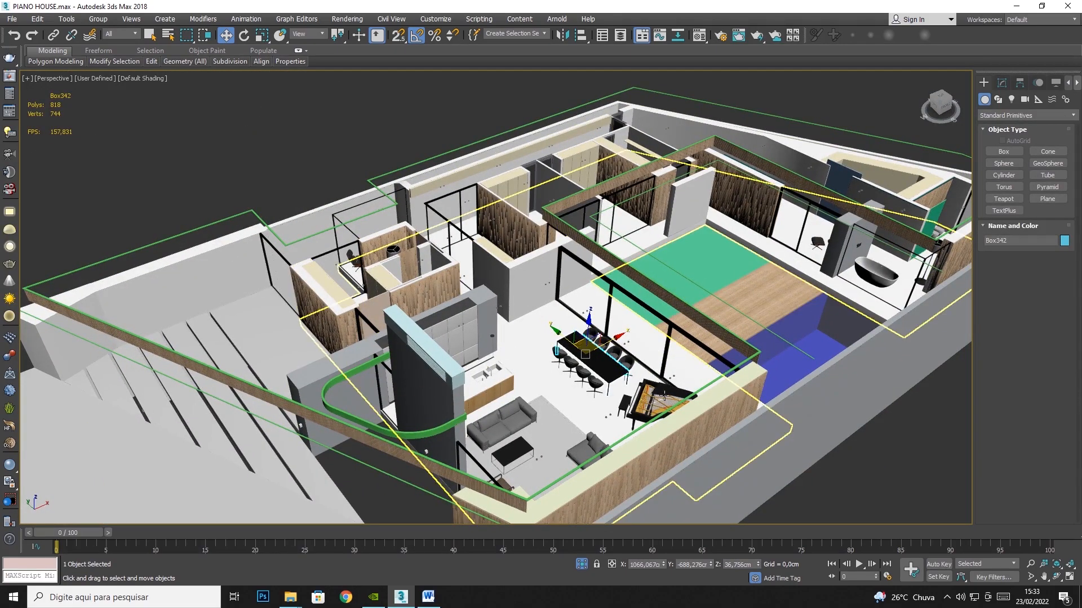
Clear the selection and unhide all objects to bring back the roof slabs
{"action": "left_click", "coordinate": [748, 83]}
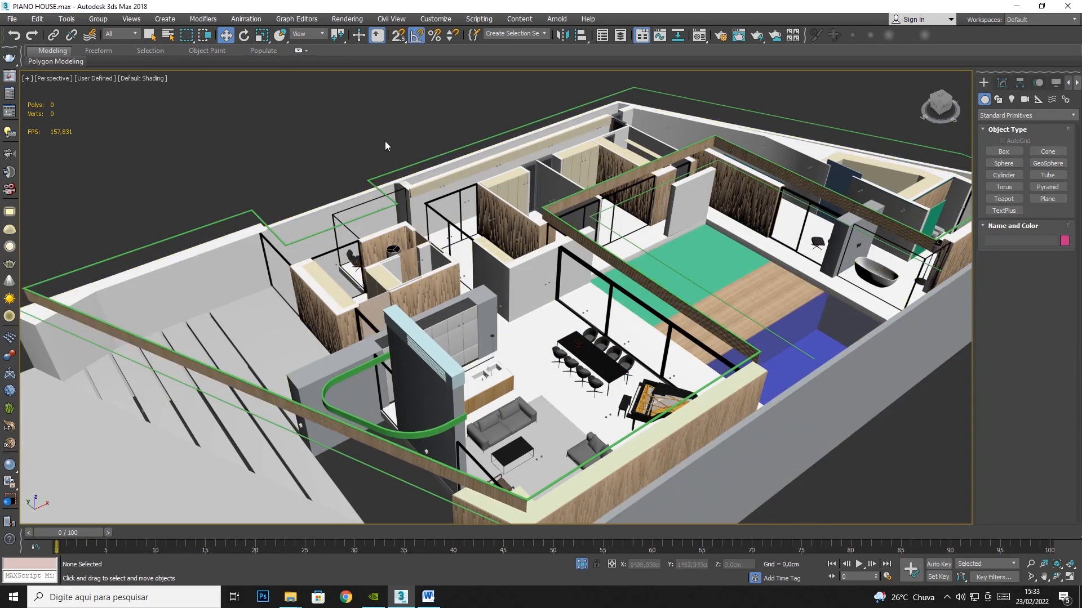
{"action": "right_click", "coordinate": [348, 146]}
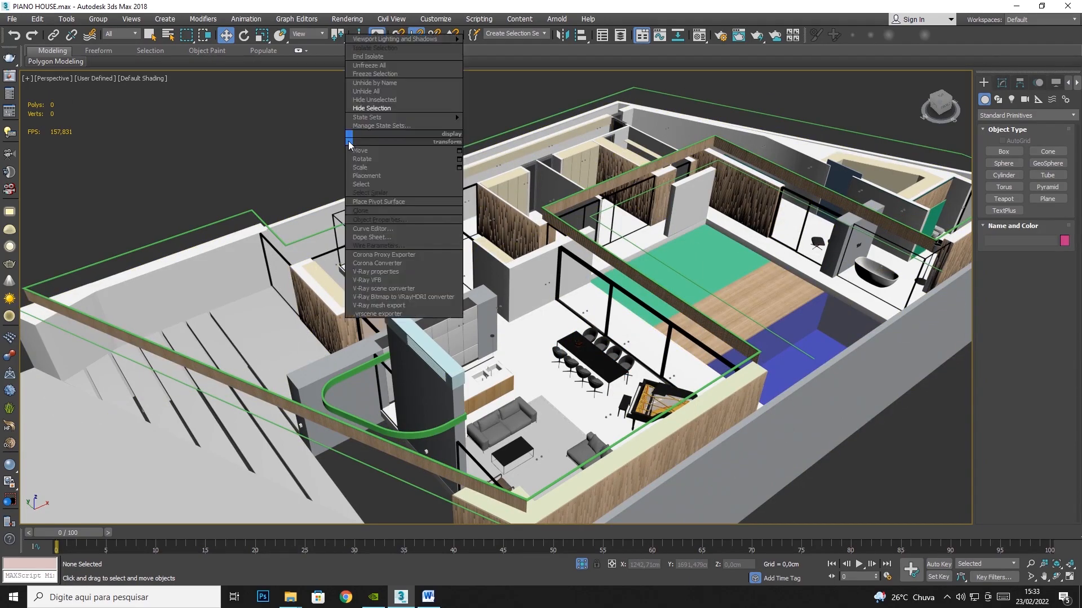
{"action": "left_click", "coordinate": [370, 93]}
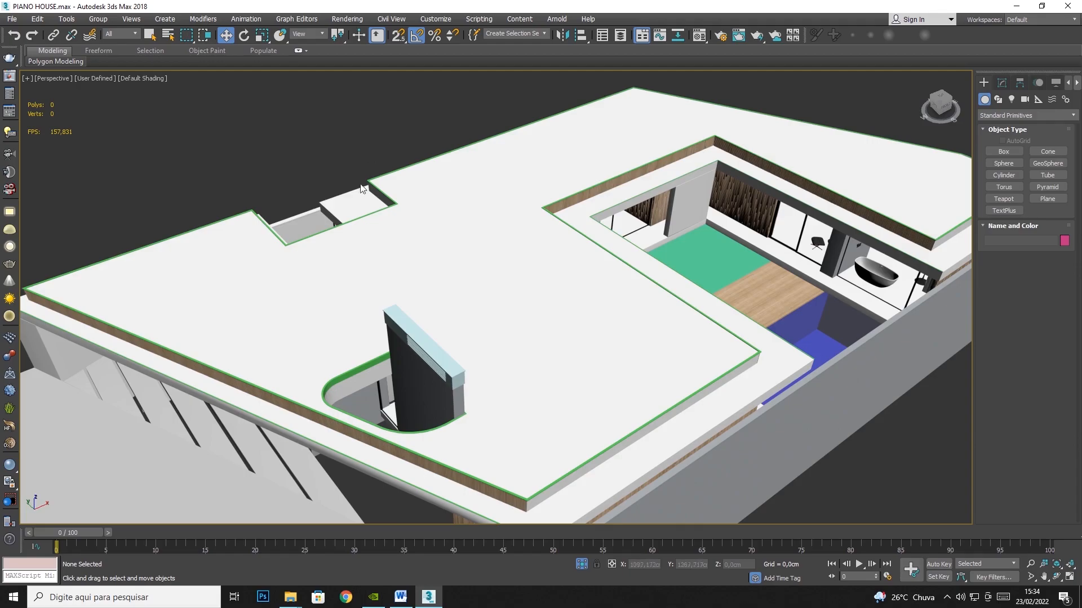
Open the units setup, review the metric display unit options and bring up the system unit settings
{"action": "left_click", "coordinate": [437, 20]}
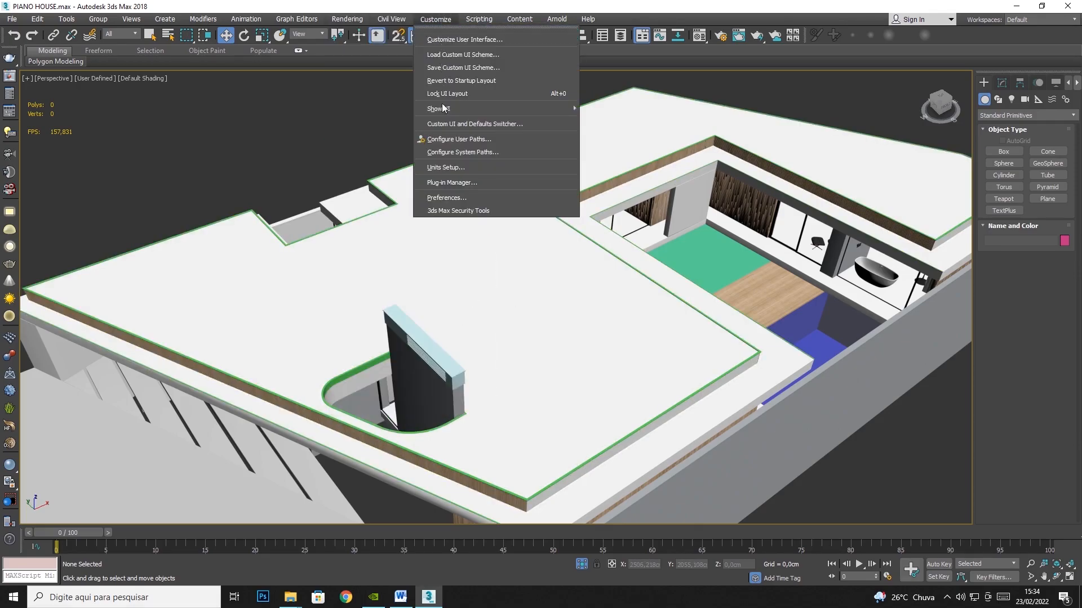
{"action": "left_click", "coordinate": [450, 168]}
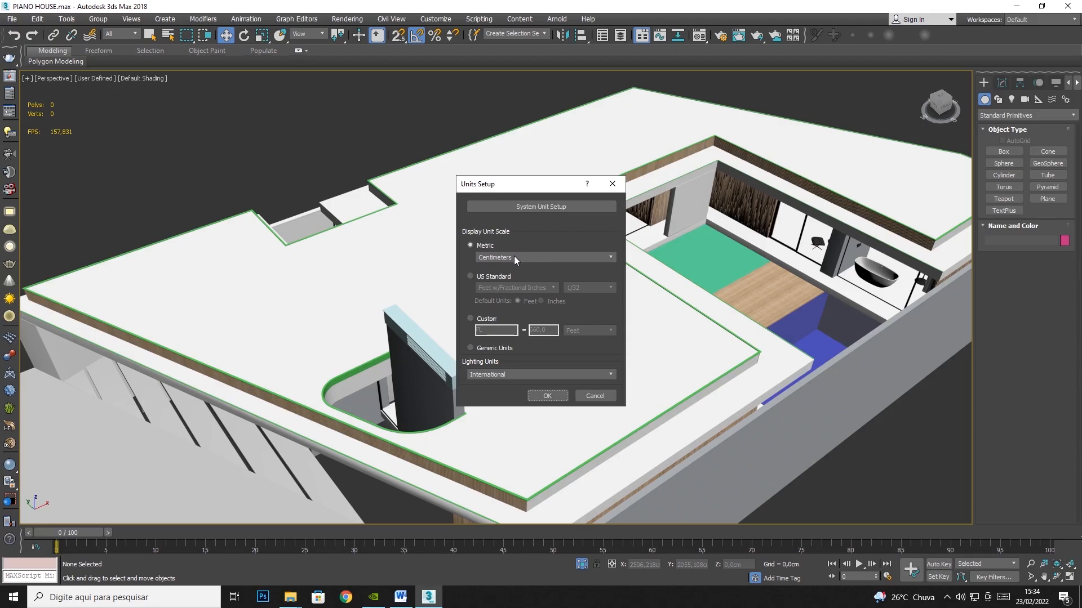
{"action": "left_click", "coordinate": [498, 257]}
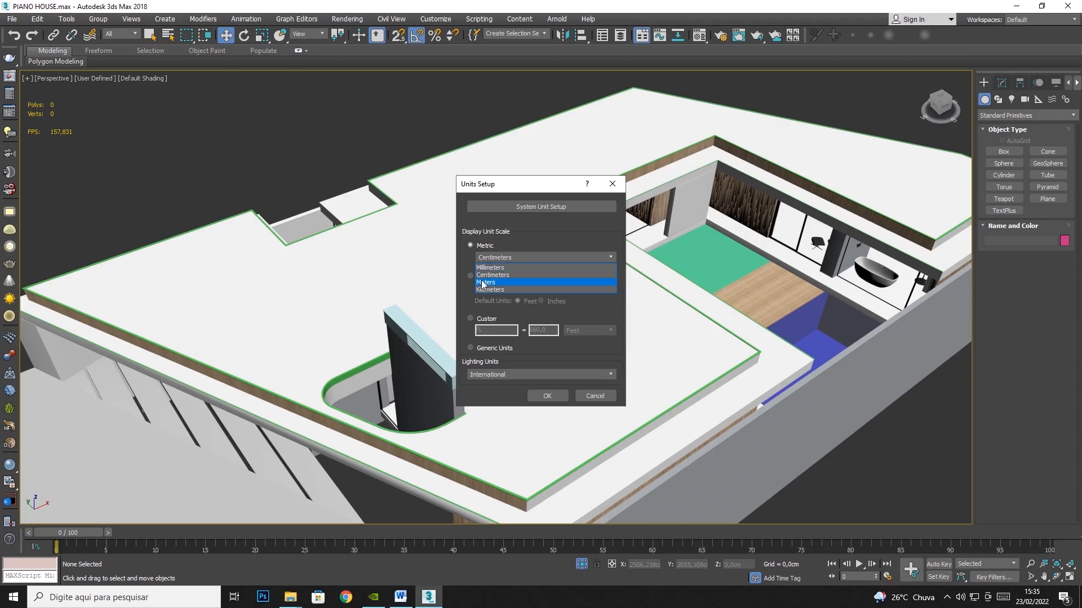
{"action": "left_click", "coordinate": [521, 218]}
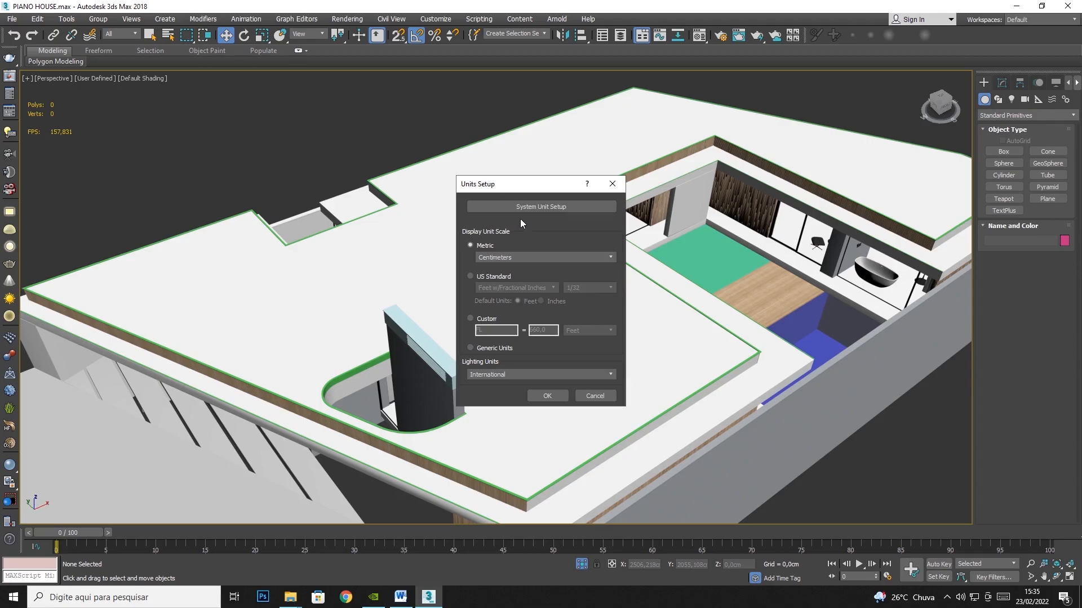
{"action": "left_click", "coordinate": [538, 210]}
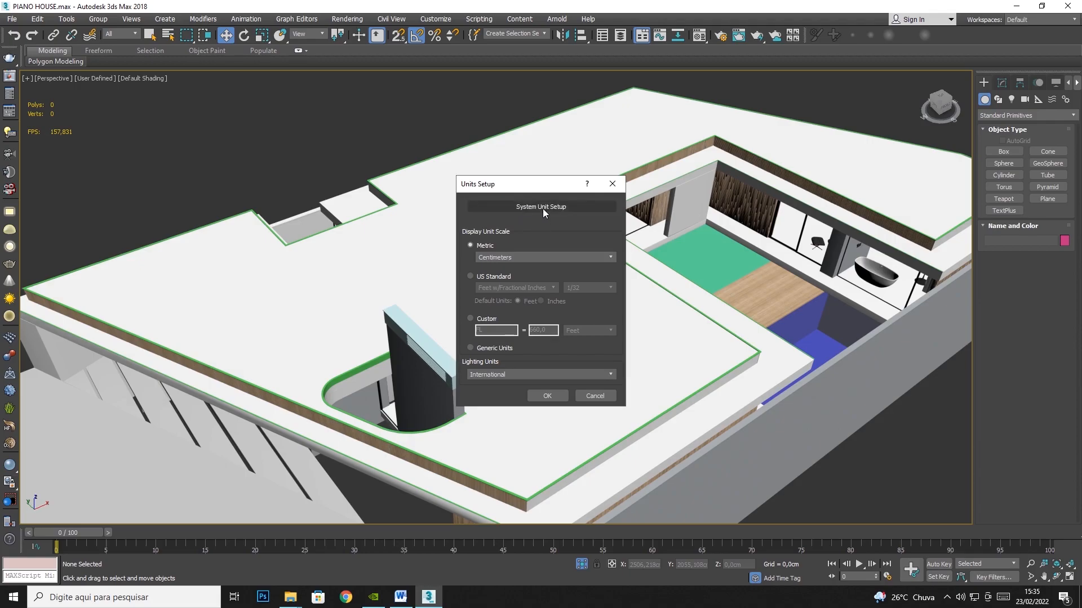
{"action": "left_click", "coordinate": [543, 209]}
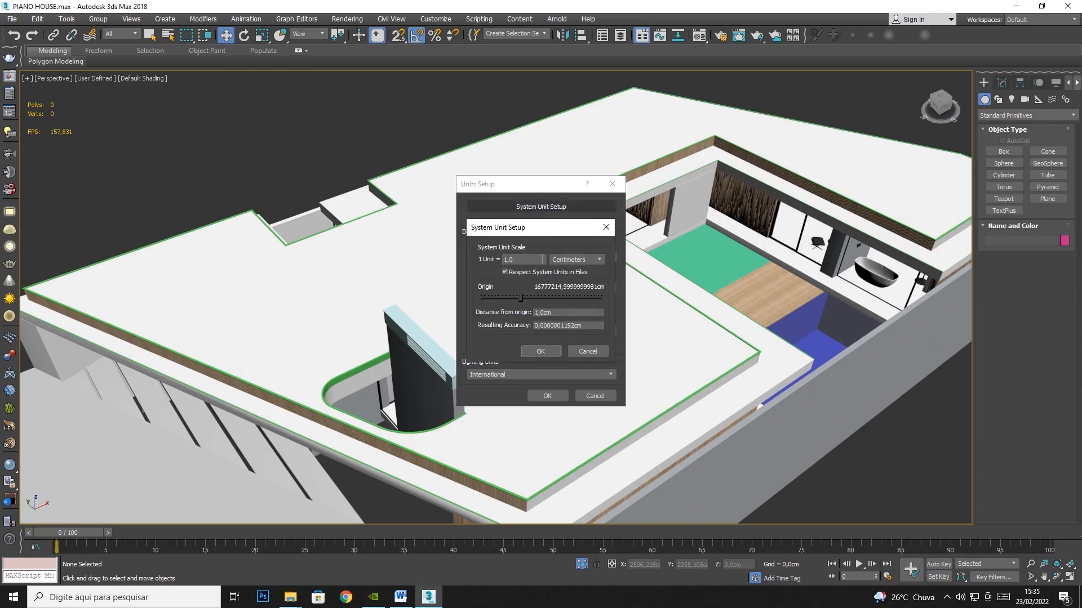
Try inches as the system unit, restore it to centimeters and accept the system unit settings
{"action": "left_click", "coordinate": [571, 261]}
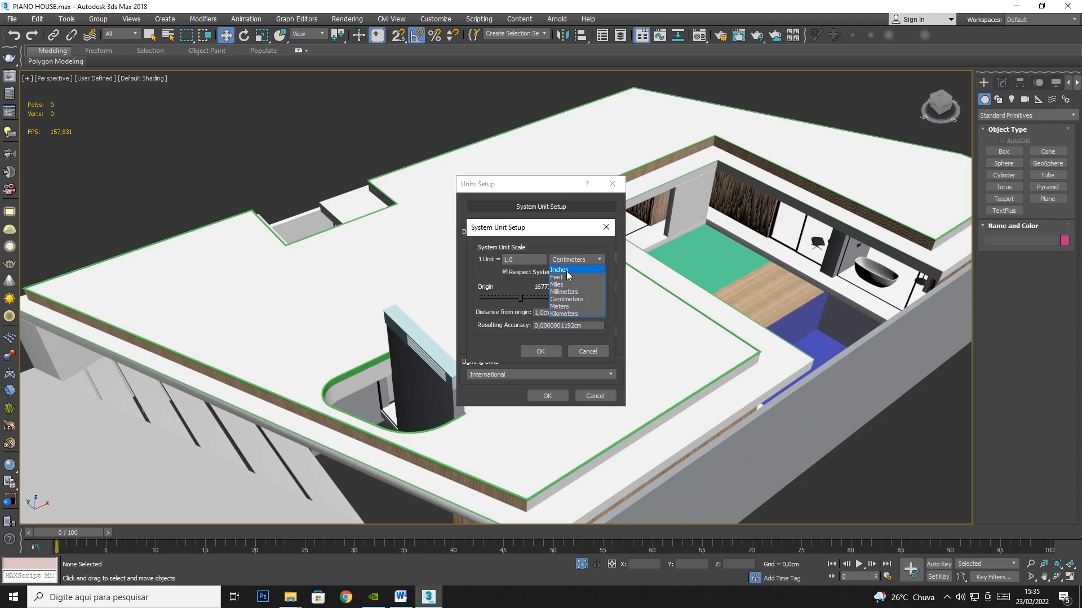
{"action": "left_click", "coordinate": [567, 275]}
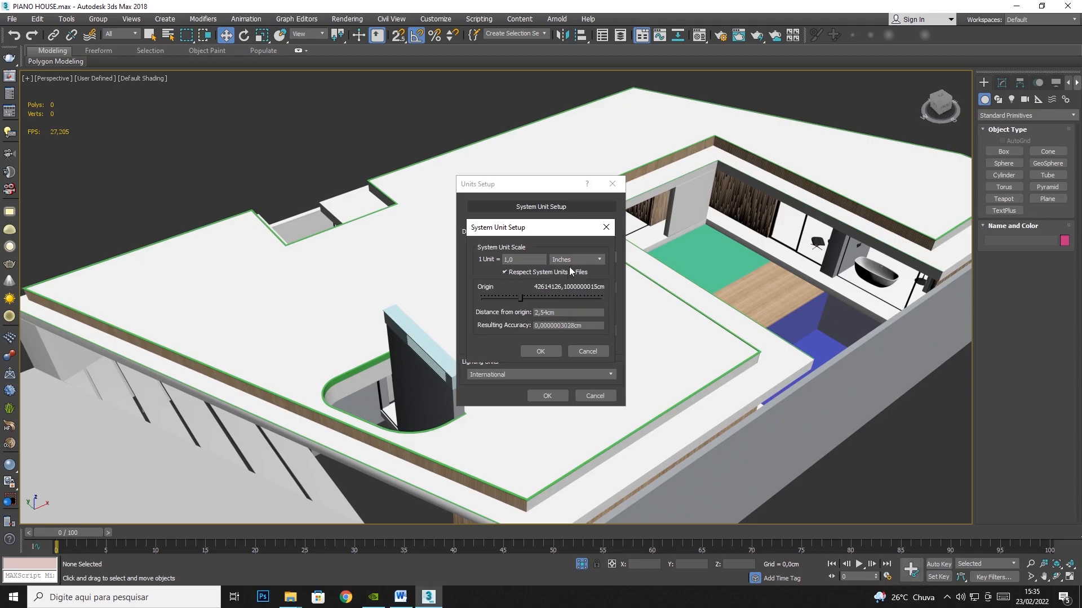
{"action": "left_click", "coordinate": [566, 259]}
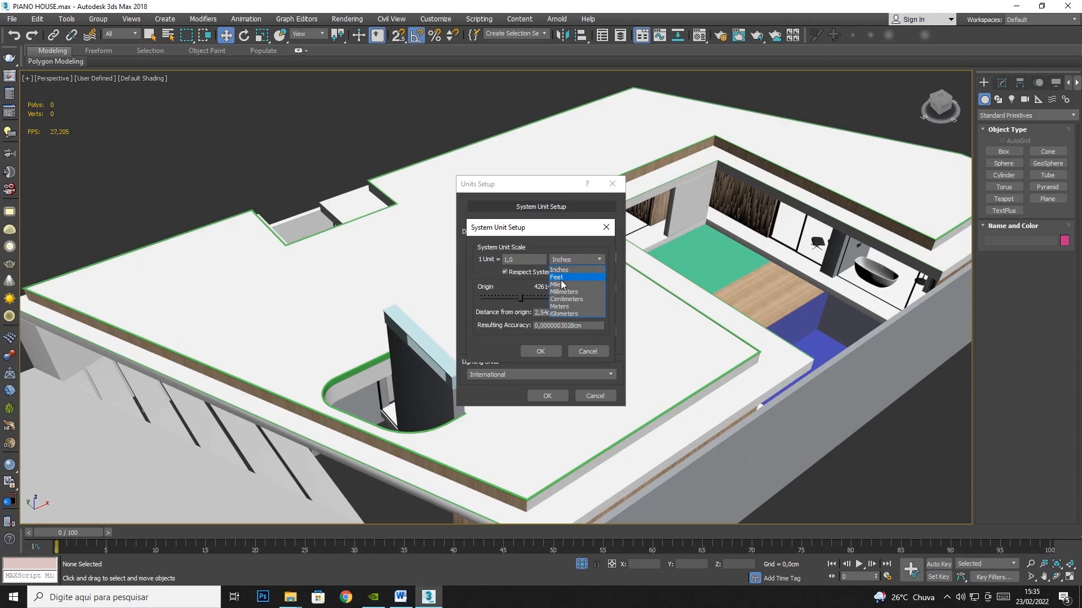
{"action": "left_click", "coordinate": [576, 256]}
{"action": "left_click", "coordinate": [574, 258]}
{"action": "left_click", "coordinate": [565, 299]}
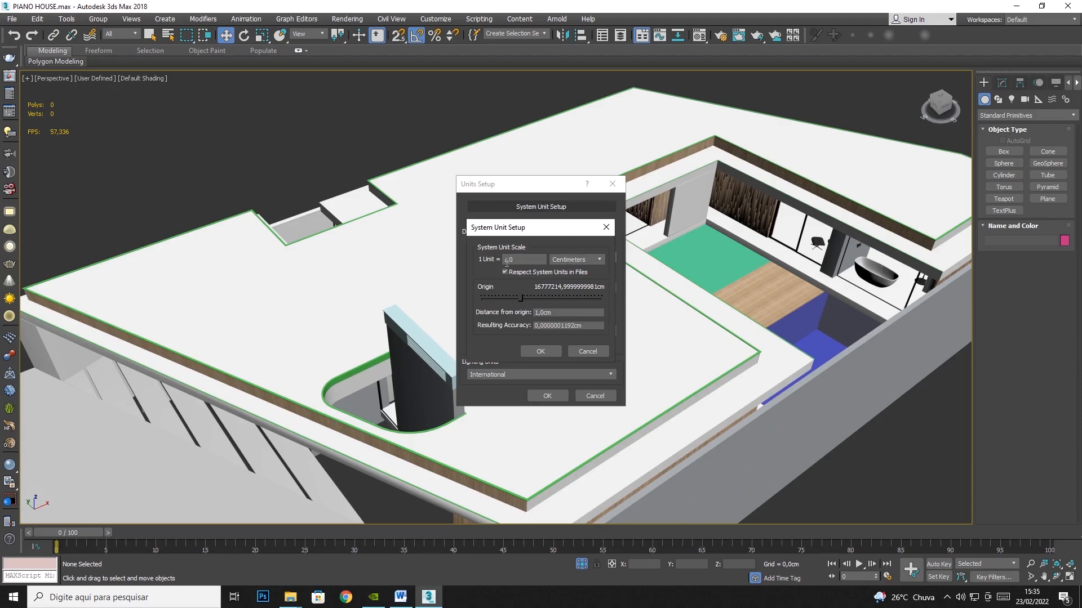
{"action": "left_click", "coordinate": [542, 352]}
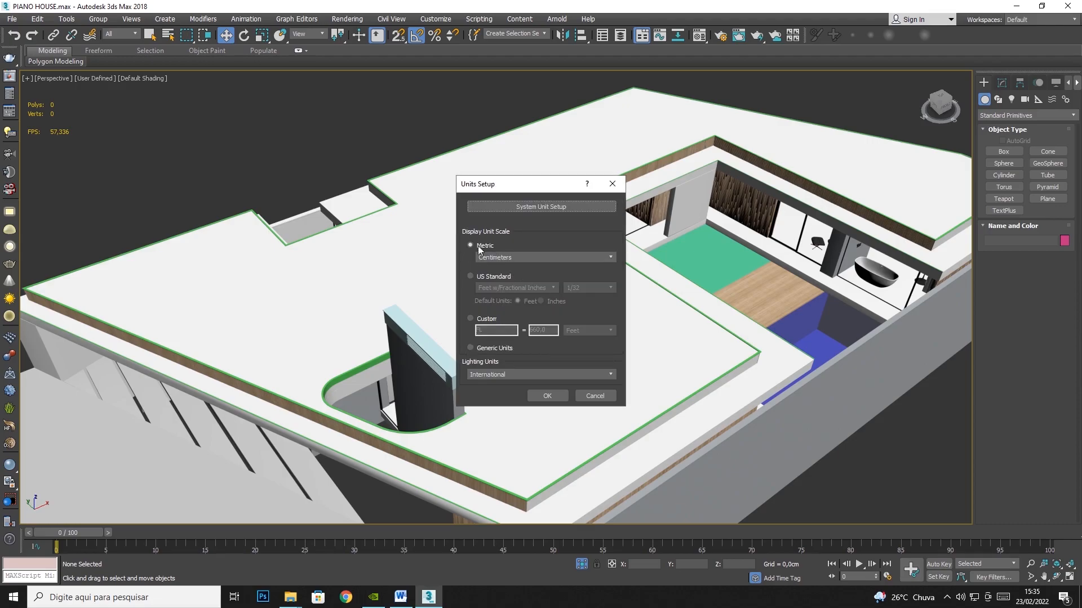
Review the system unit settings once more and set the metric display unit to meters
{"action": "left_click", "coordinate": [556, 207]}
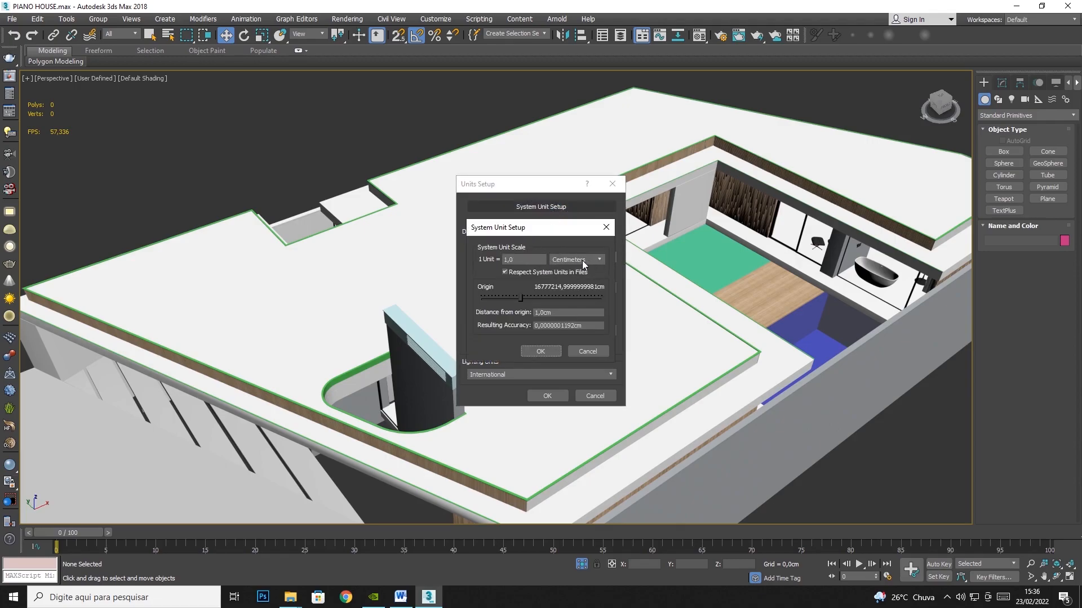
{"action": "left_click", "coordinate": [607, 227]}
{"action": "left_click", "coordinate": [499, 257]}
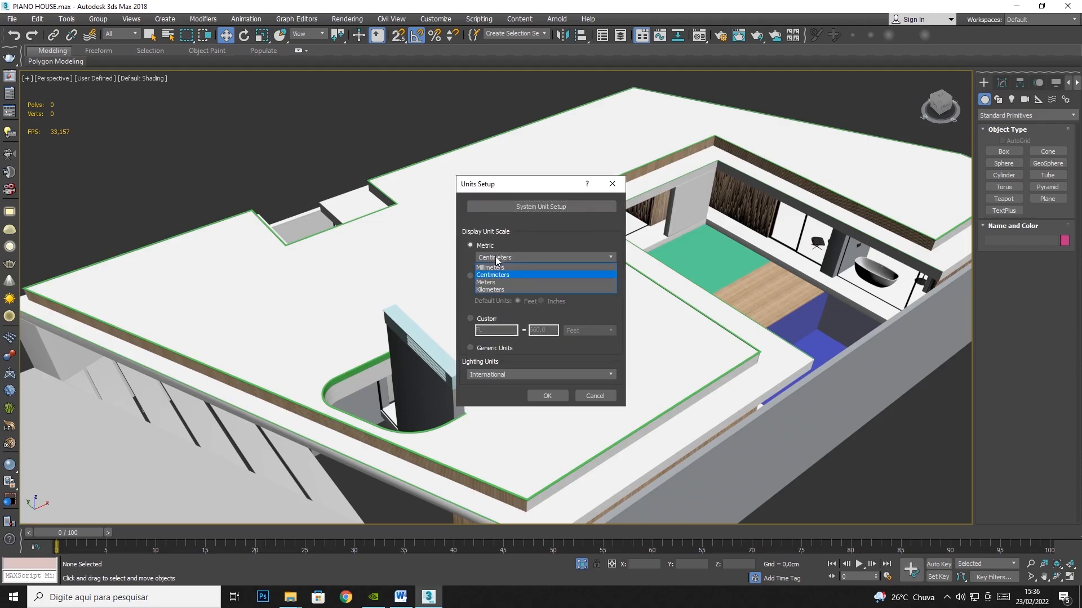
{"action": "left_click", "coordinate": [501, 276]}
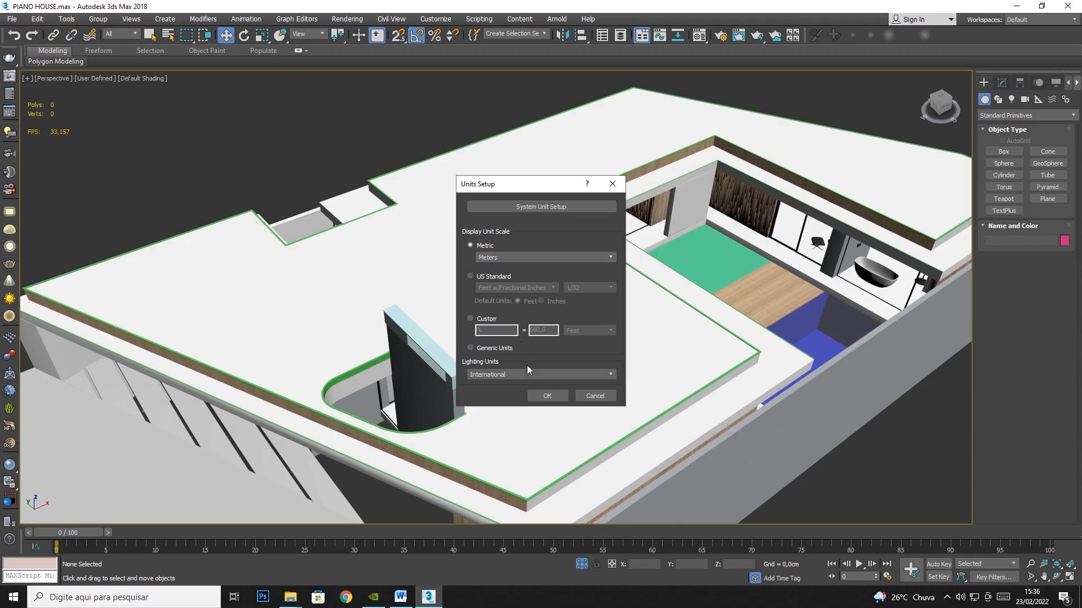
{"action": "left_click", "coordinate": [540, 395]}
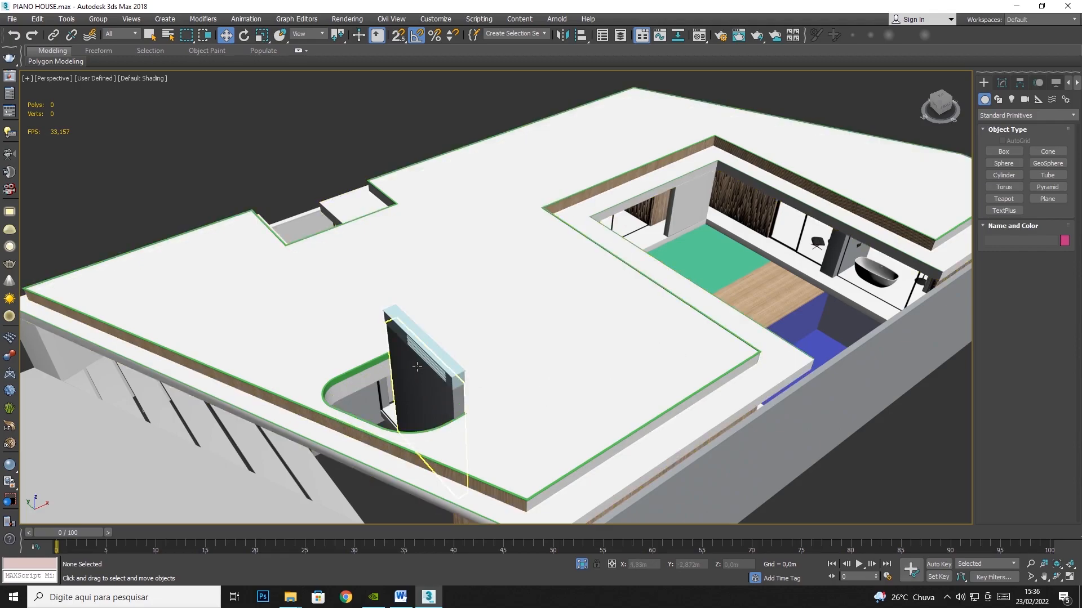
Select the light gutter piece atop the curved dark tower and measure its dimensions
{"action": "left_click", "coordinate": [428, 350]}
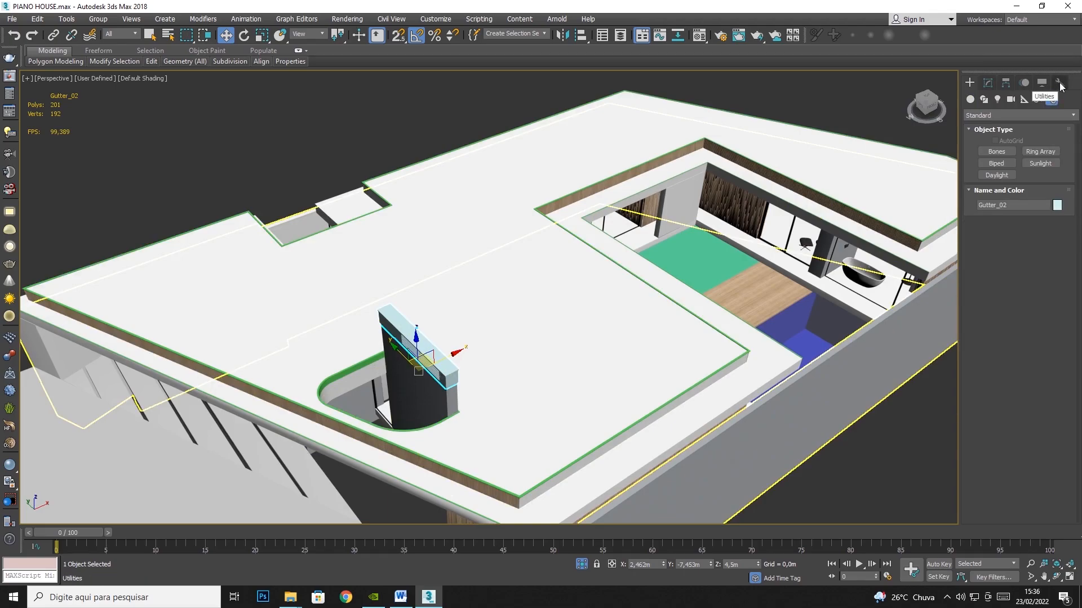
{"action": "left_click", "coordinate": [1058, 83]}
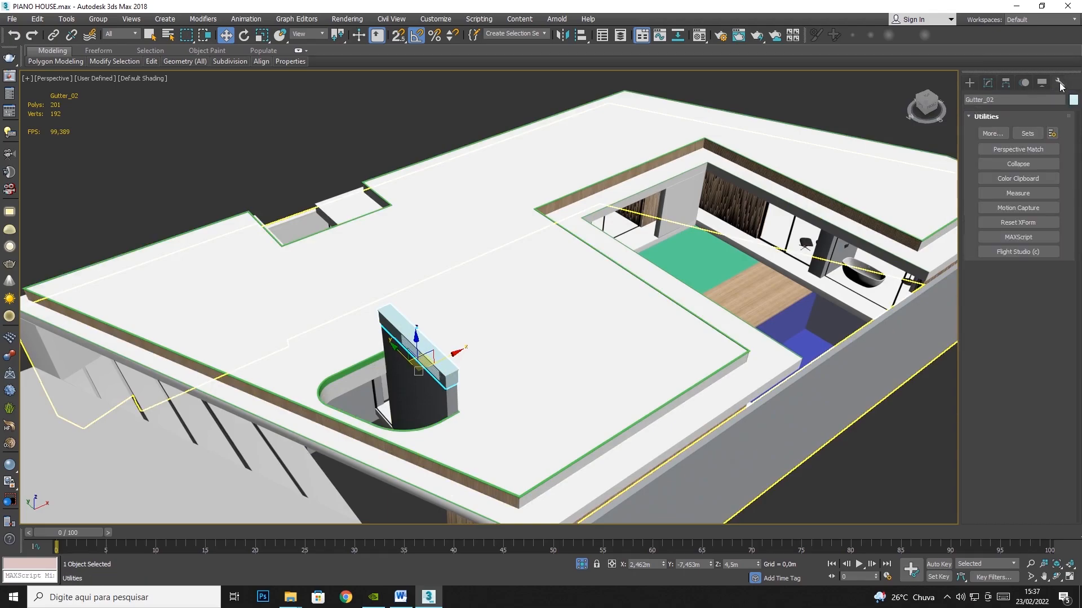
{"action": "left_click", "coordinate": [1015, 194]}
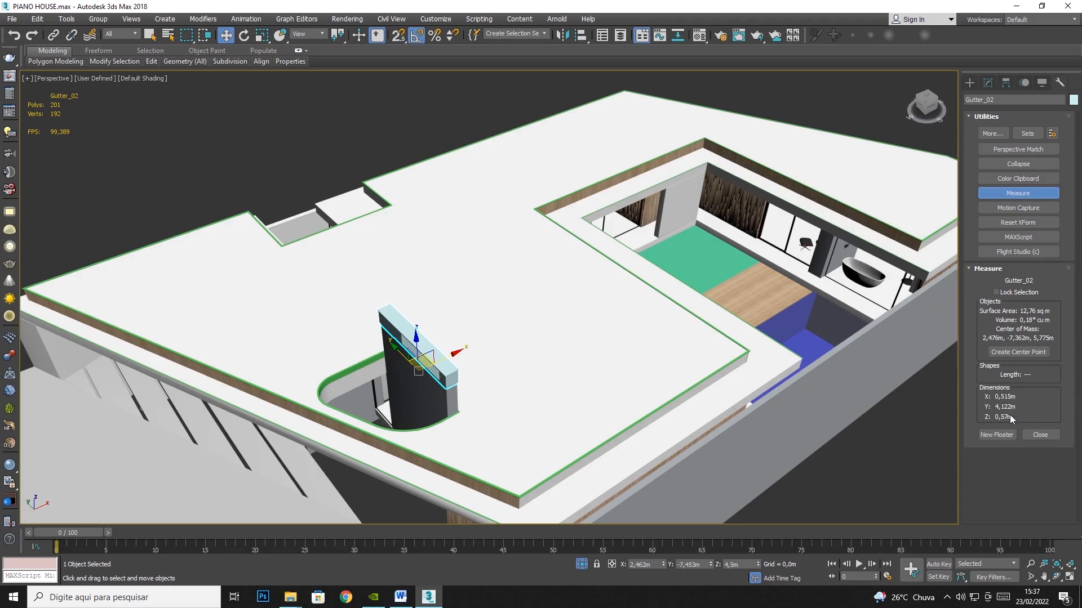
Check the system unit settings and set the metric display unit to centimeters
{"action": "left_click", "coordinate": [435, 19]}
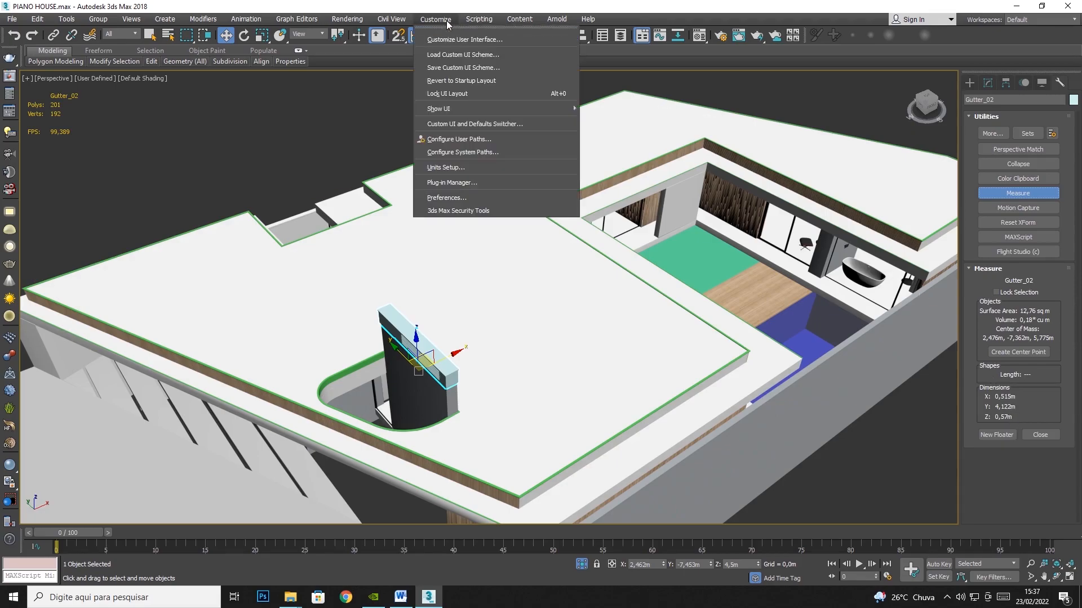
{"action": "left_click", "coordinate": [445, 167]}
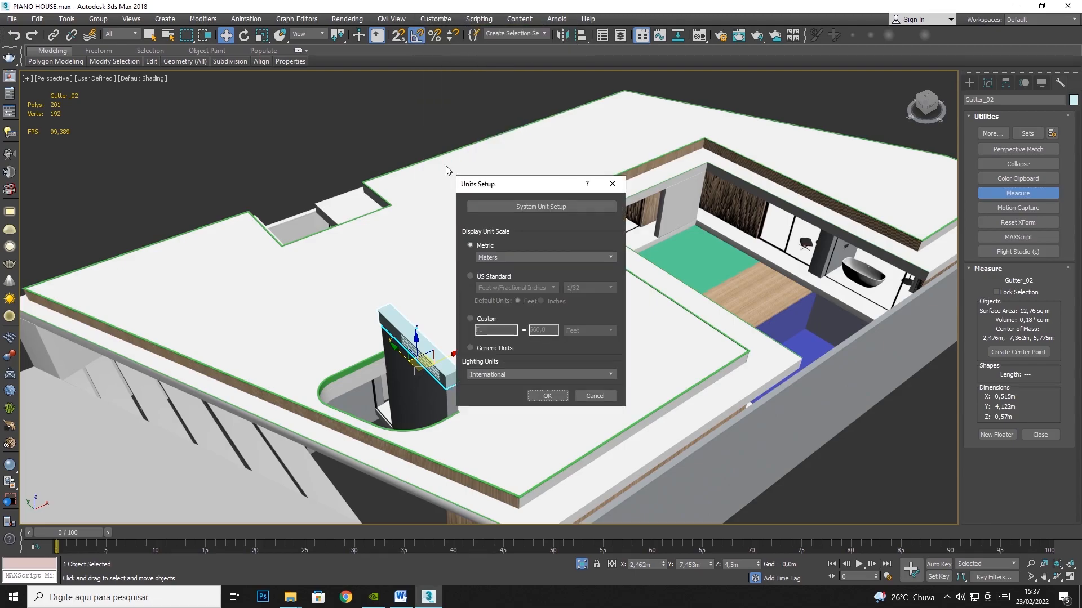
{"action": "left_click", "coordinate": [546, 207]}
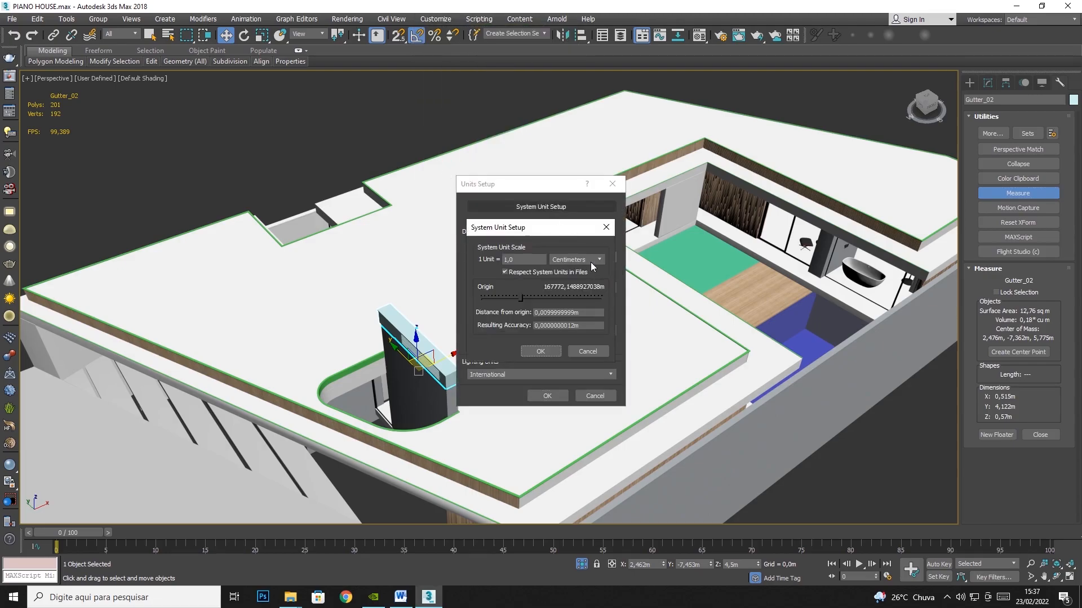
{"action": "left_click", "coordinate": [606, 233]}
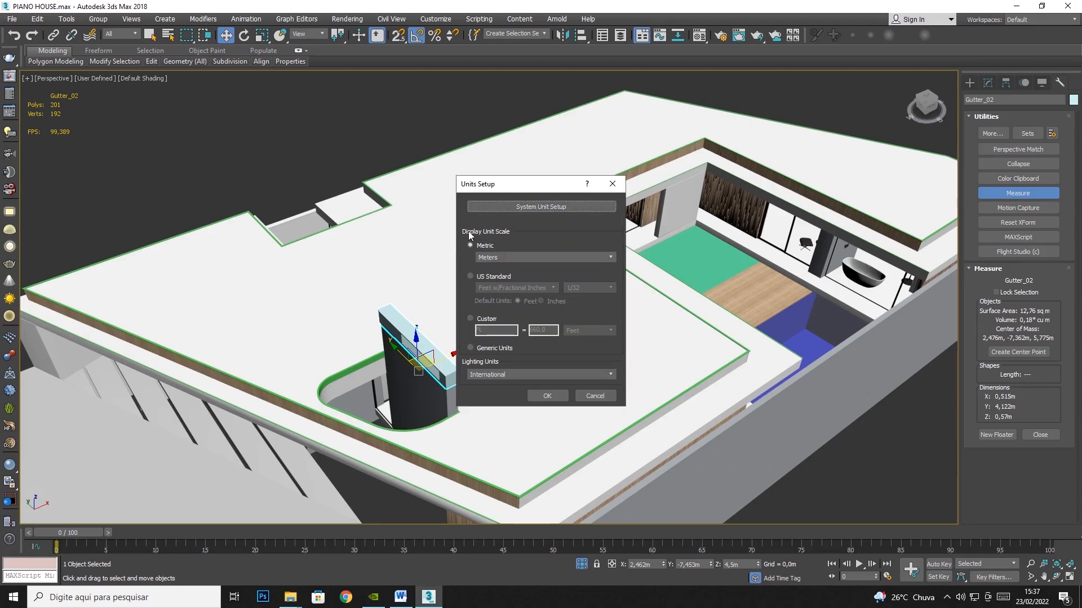
{"action": "left_click", "coordinate": [491, 257]}
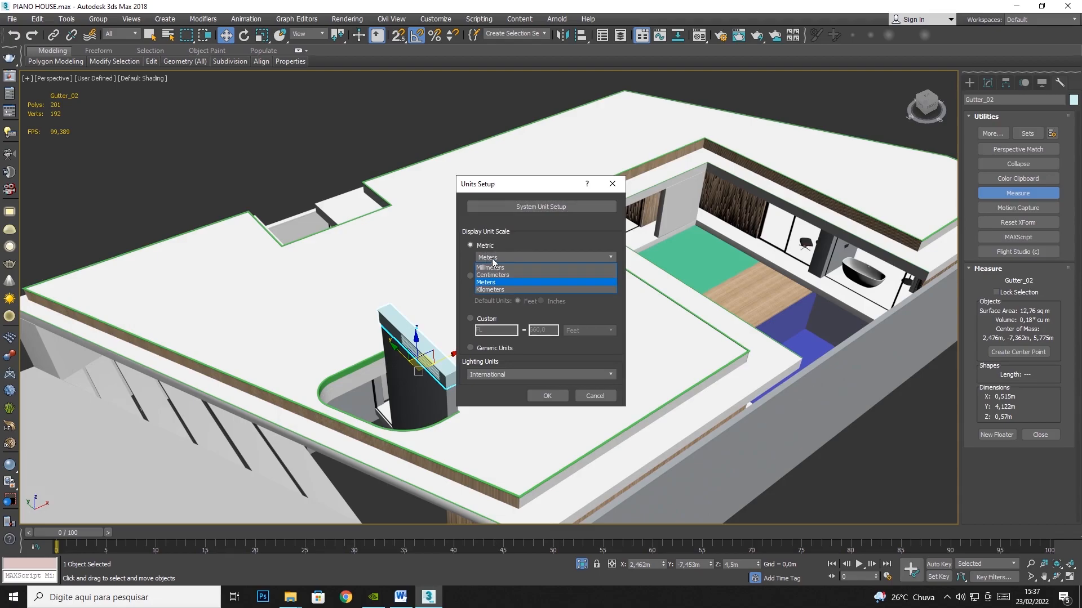
{"action": "left_click", "coordinate": [493, 275]}
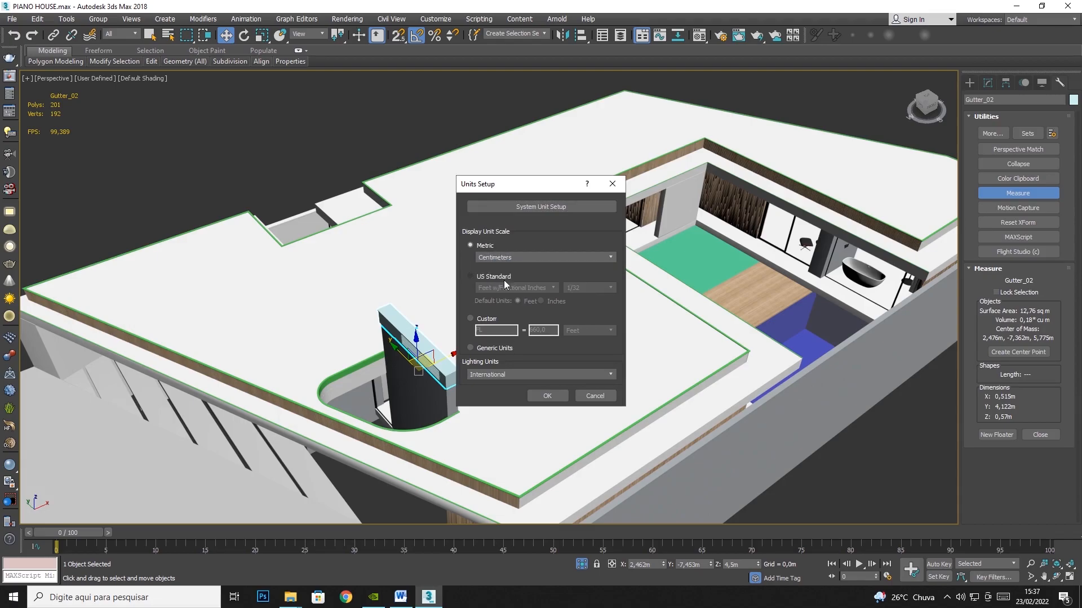
{"action": "left_click", "coordinate": [547, 396]}
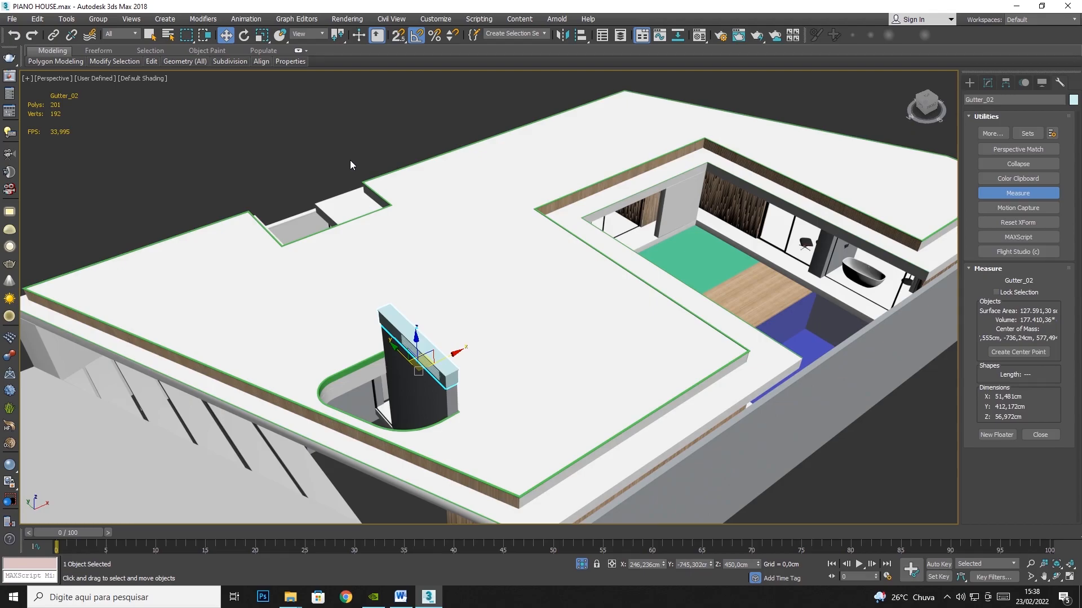
Reopen the units setup and review the system unit scale against the display unit scale
{"action": "left_click", "coordinate": [435, 20]}
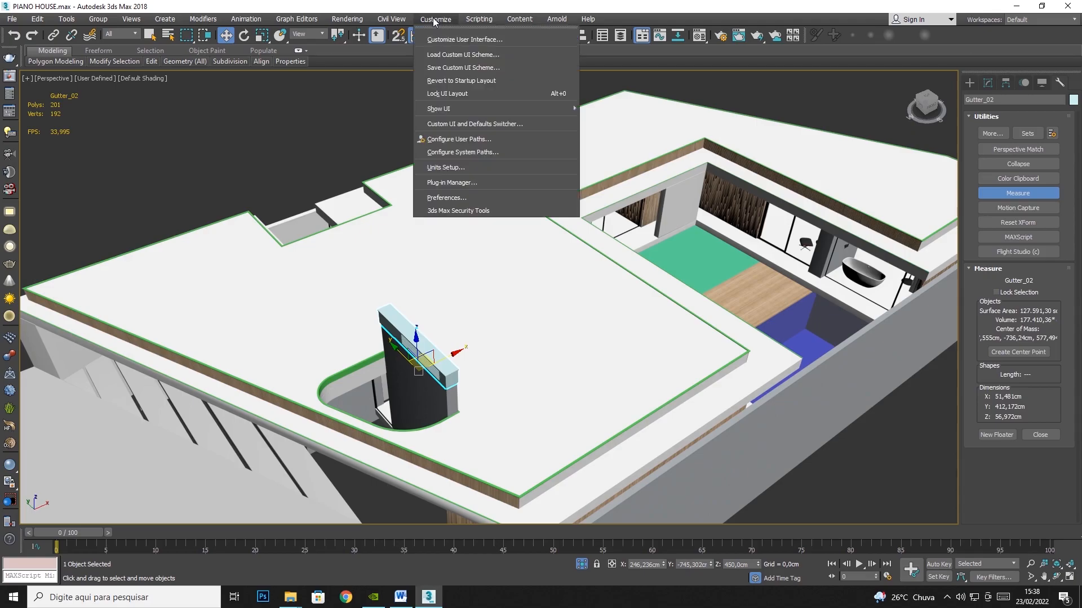
{"action": "left_click", "coordinate": [444, 167]}
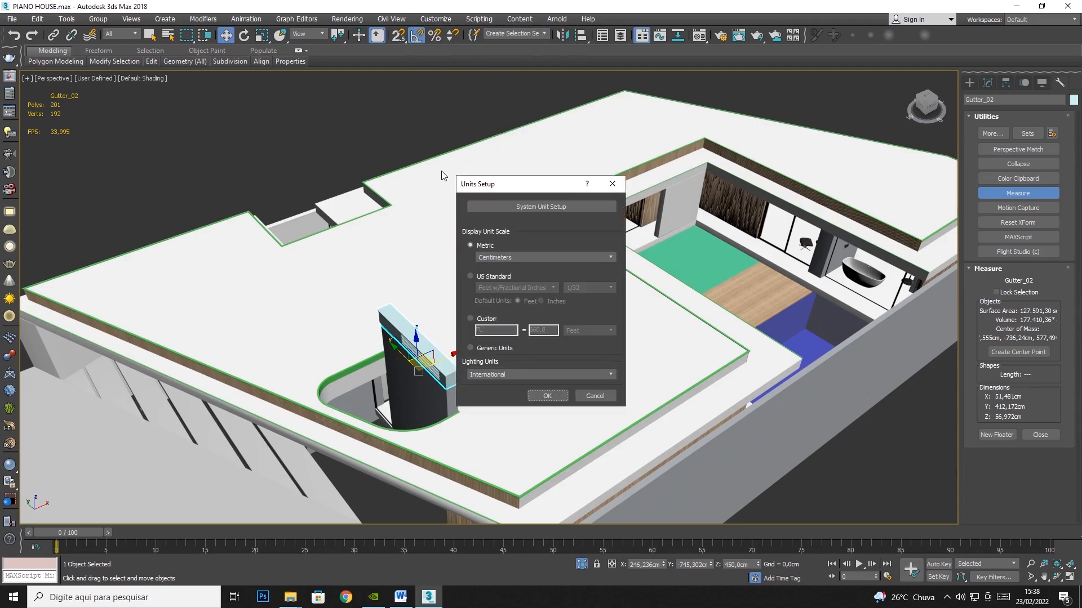
{"action": "left_click", "coordinate": [522, 209]}
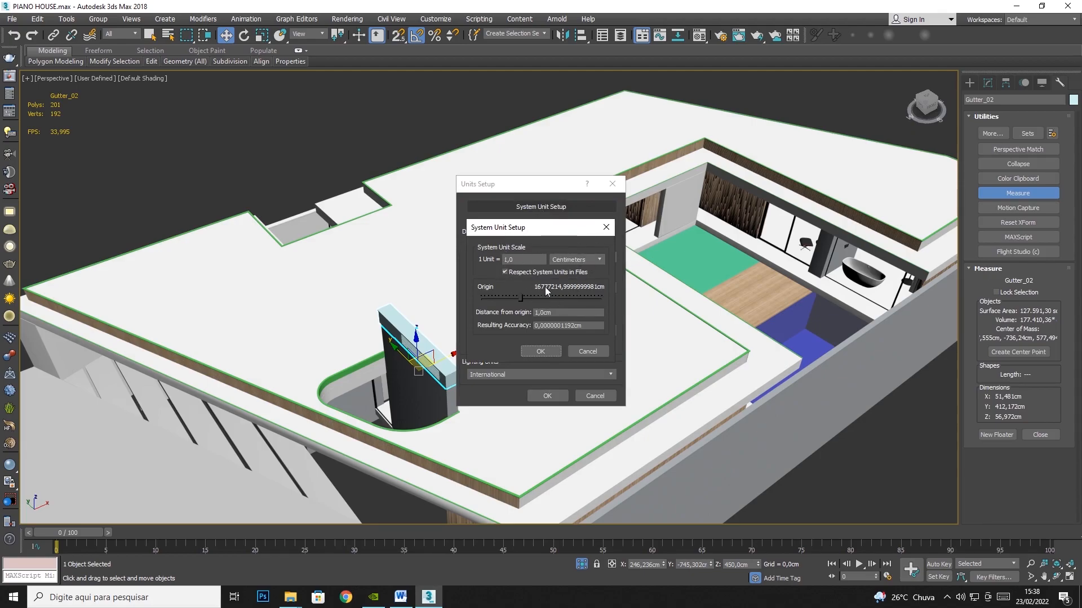
{"action": "left_click", "coordinate": [607, 227]}
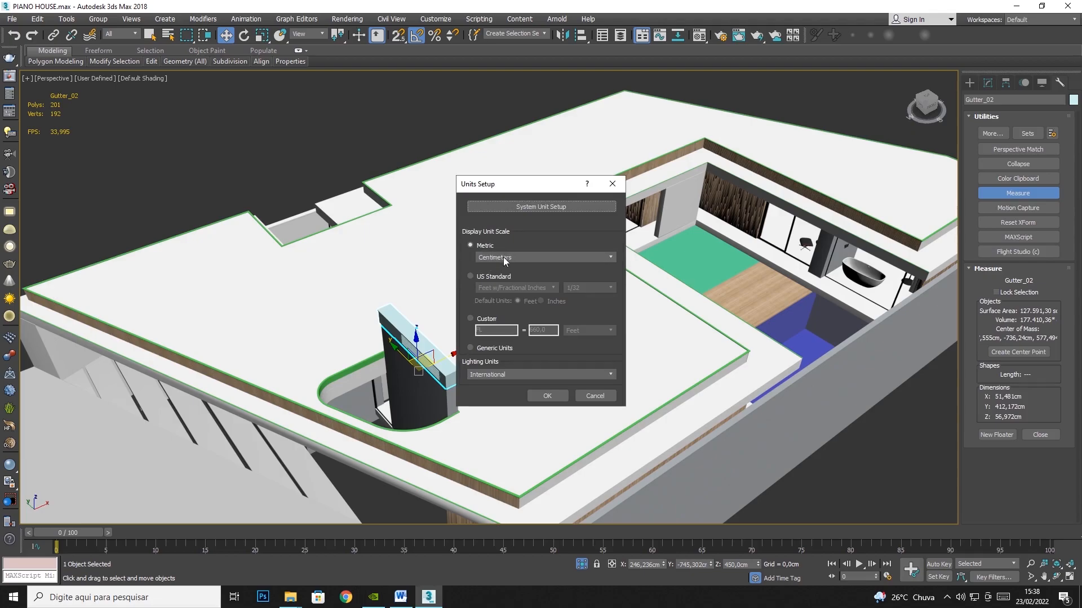
Check the system unit setup again, accept the units settings and clear the object selection
{"action": "left_click", "coordinate": [495, 207]}
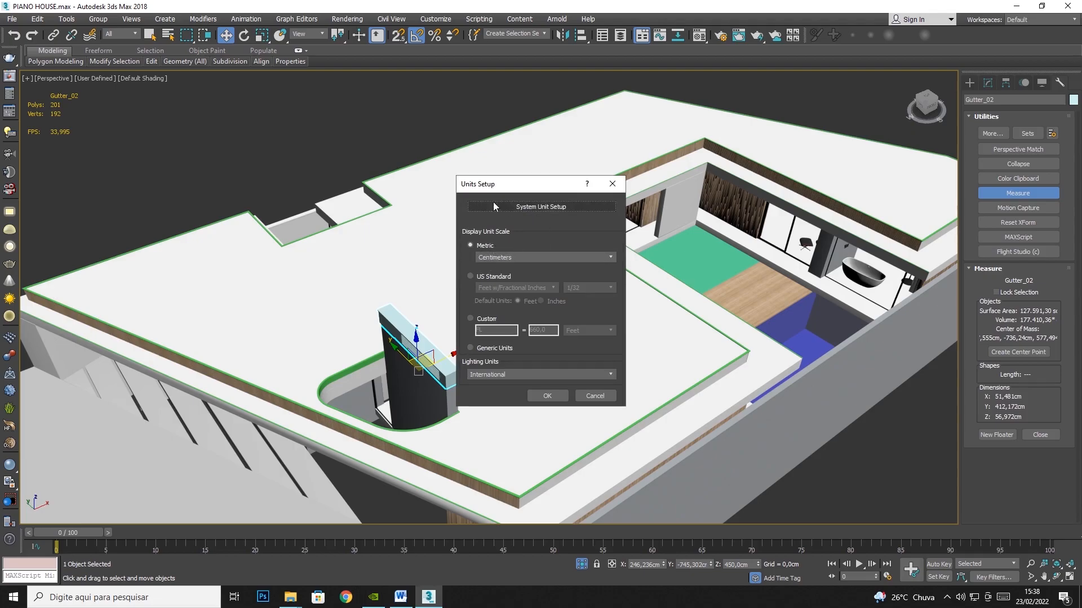
{"action": "left_click", "coordinate": [547, 209]}
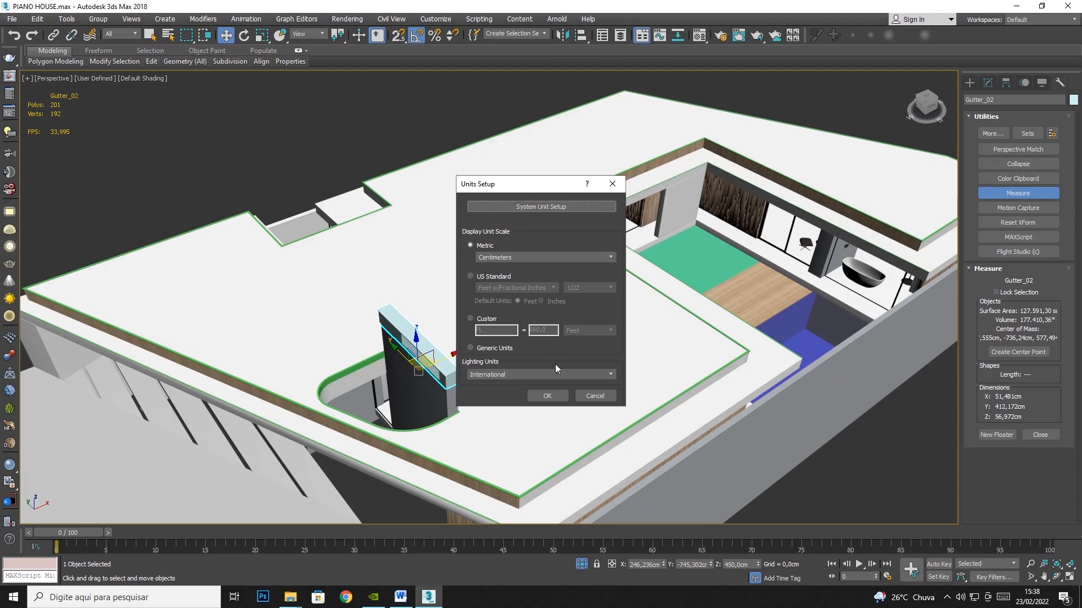
{"action": "left_click", "coordinate": [550, 392]}
{"action": "left_click", "coordinate": [369, 136]}
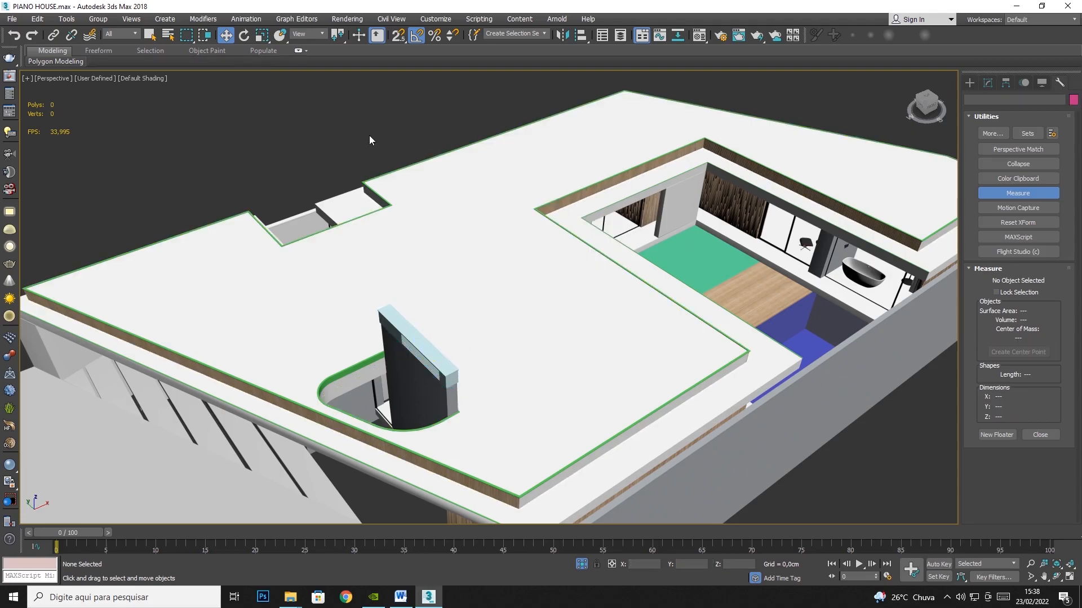
Draw a standard primitive box about 1403 cm long, 1763 cm wide and 1244 cm high on the empty ground beside the house
{"action": "scroll", "coordinate": [369, 135], "scroll_direction": "down", "scroll_amount": 5}
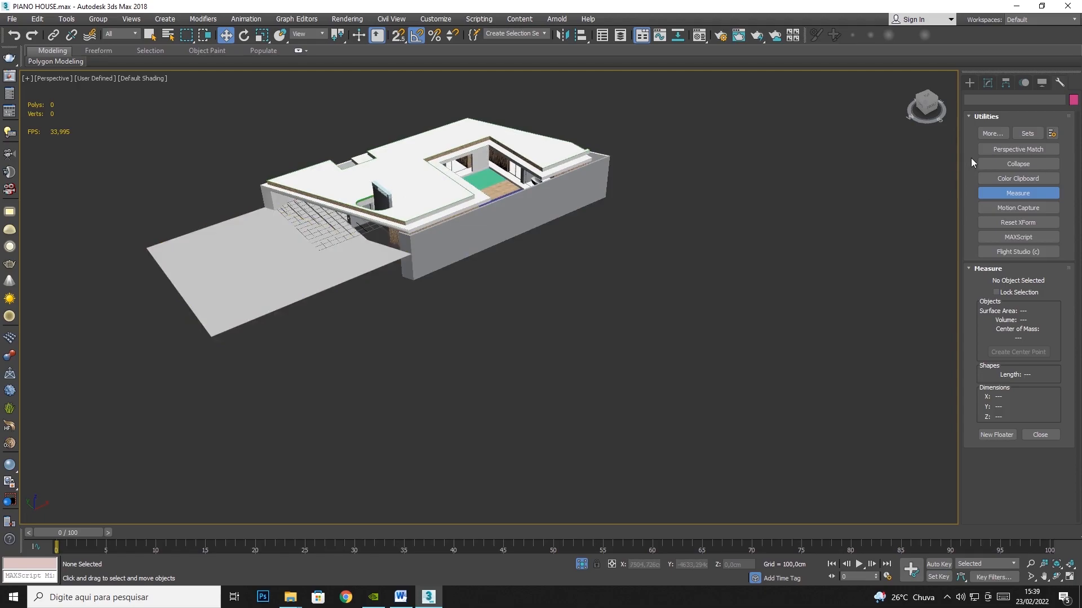
{"action": "left_click", "coordinate": [970, 84]}
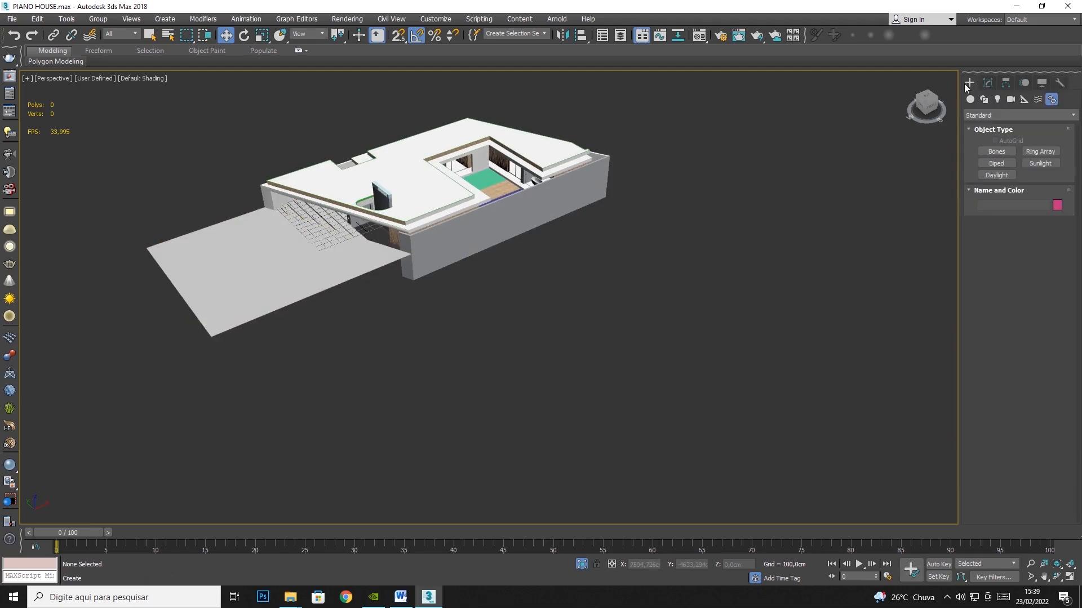
{"action": "left_click", "coordinate": [970, 100]}
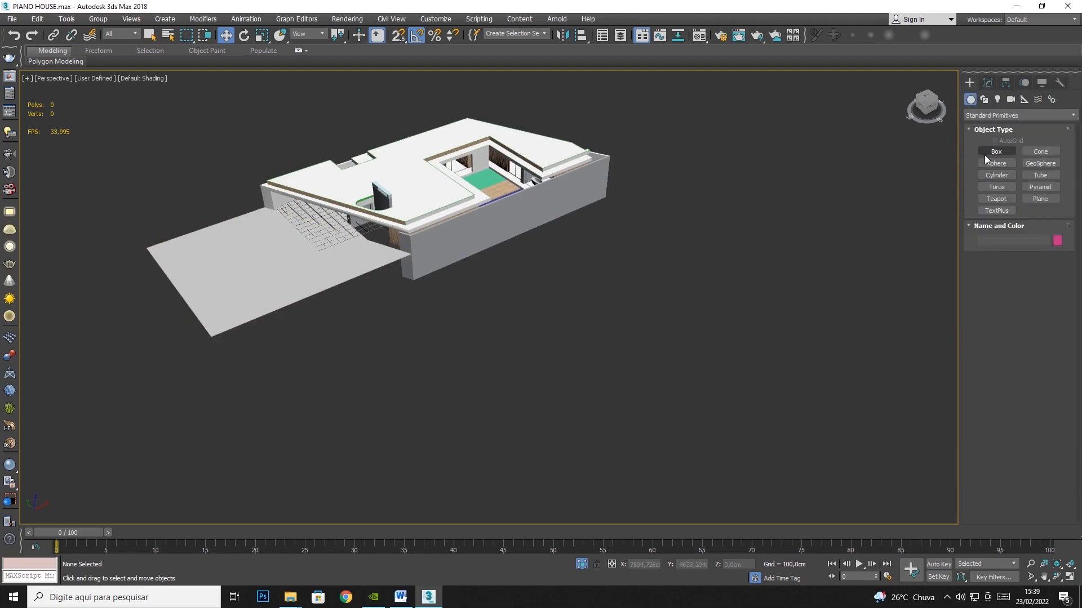
{"action": "left_click", "coordinate": [995, 152]}
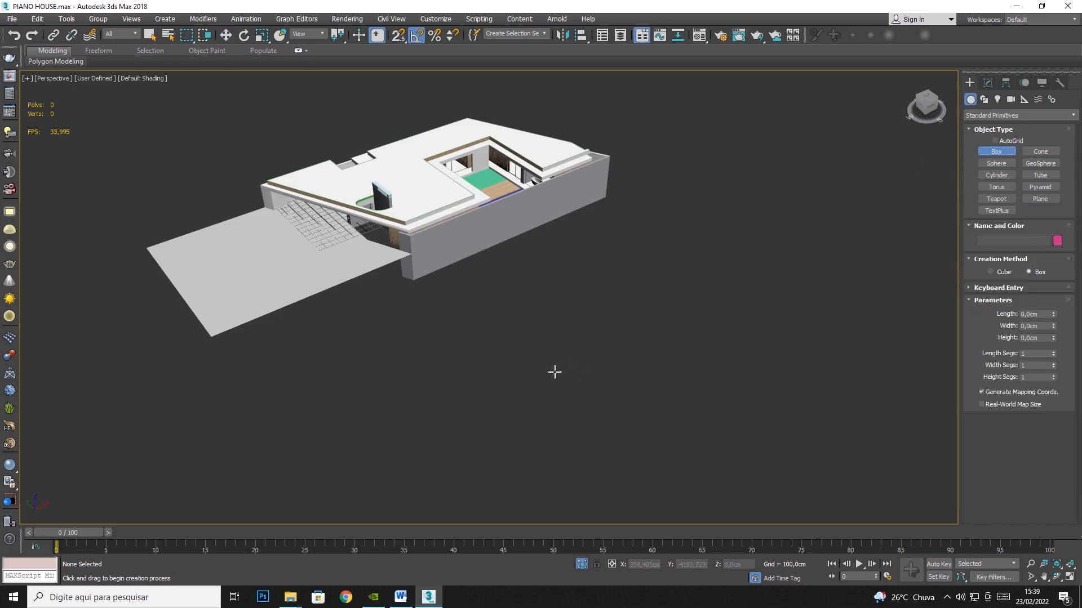
{"action": "left_click_drag", "start_coordinate": [505, 393], "coordinate": [548, 268]}
{"action": "left_click", "coordinate": [554, 142]}
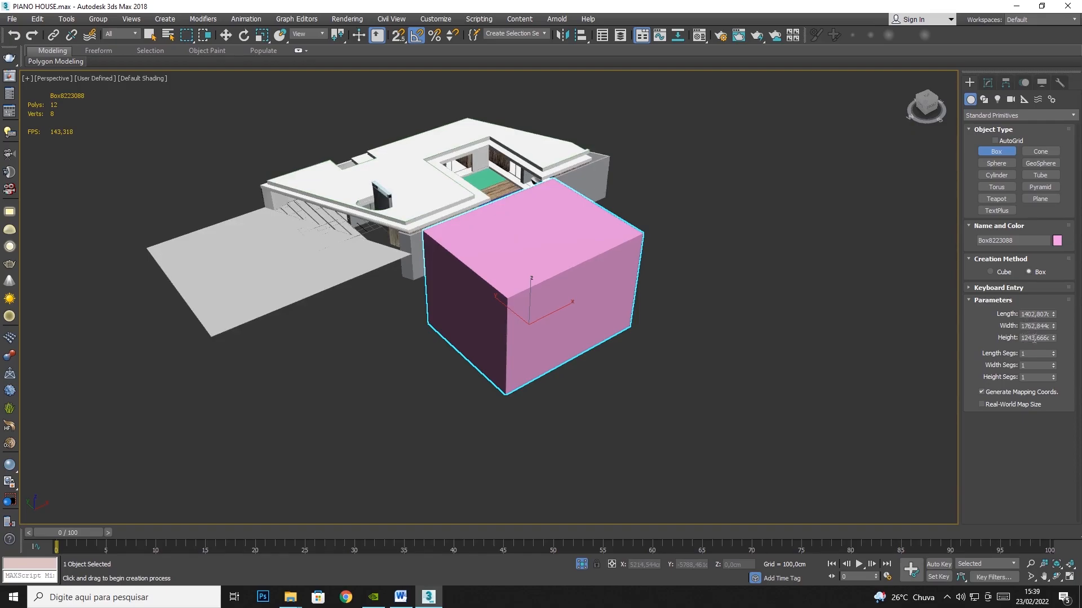
Set the new box's length, width and height to 100 cm each
{"action": "double_click", "coordinate": [1022, 314]}
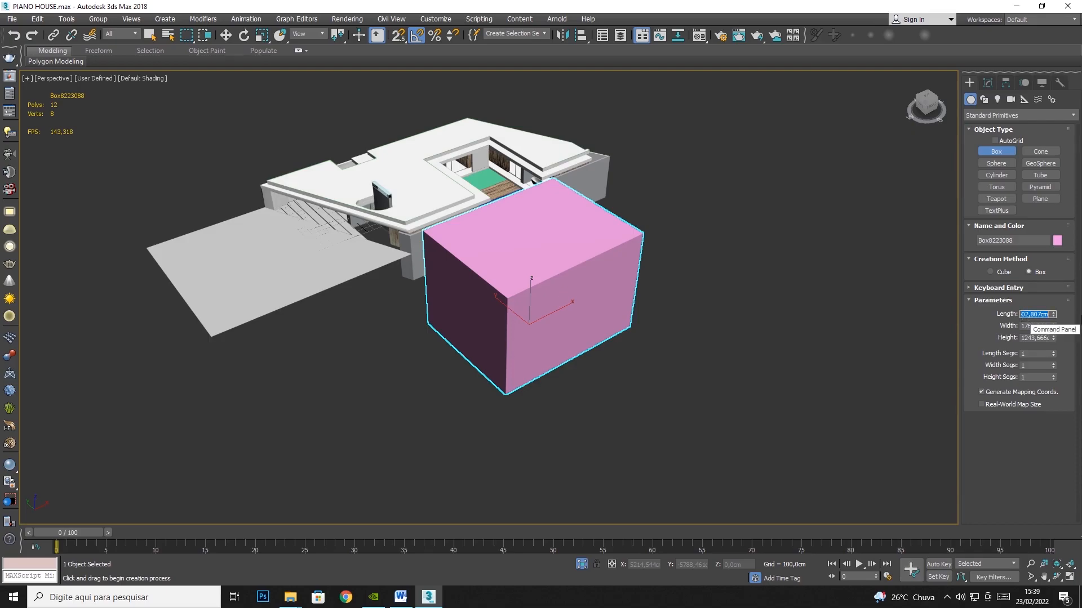
{"action": "type", "text": "100"}
{"action": "key", "text": "Tab"}
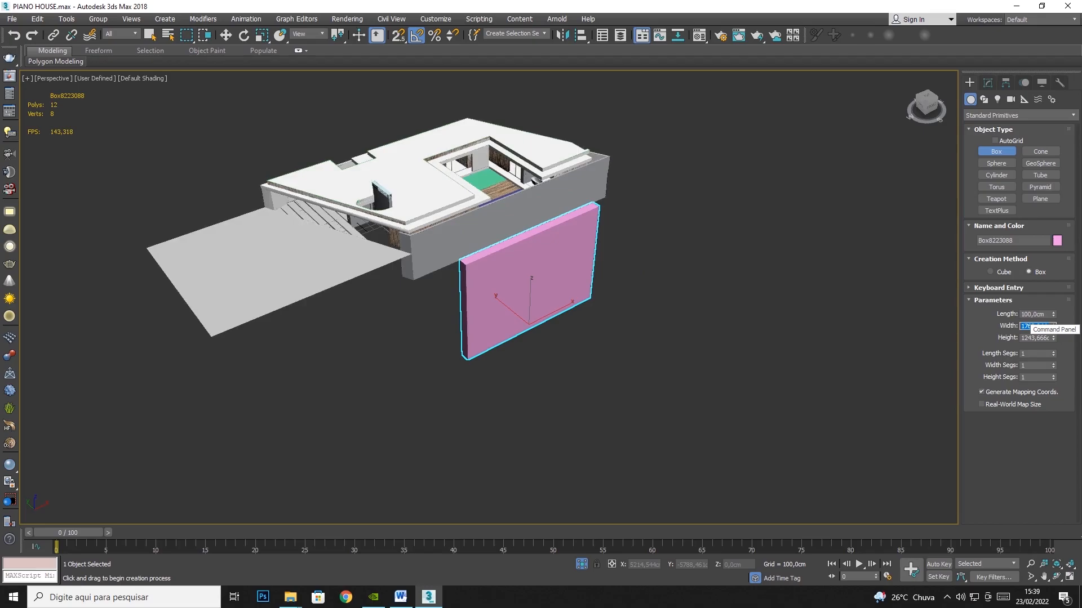
{"action": "type", "text": "100"}
{"action": "key", "text": "Tab"}
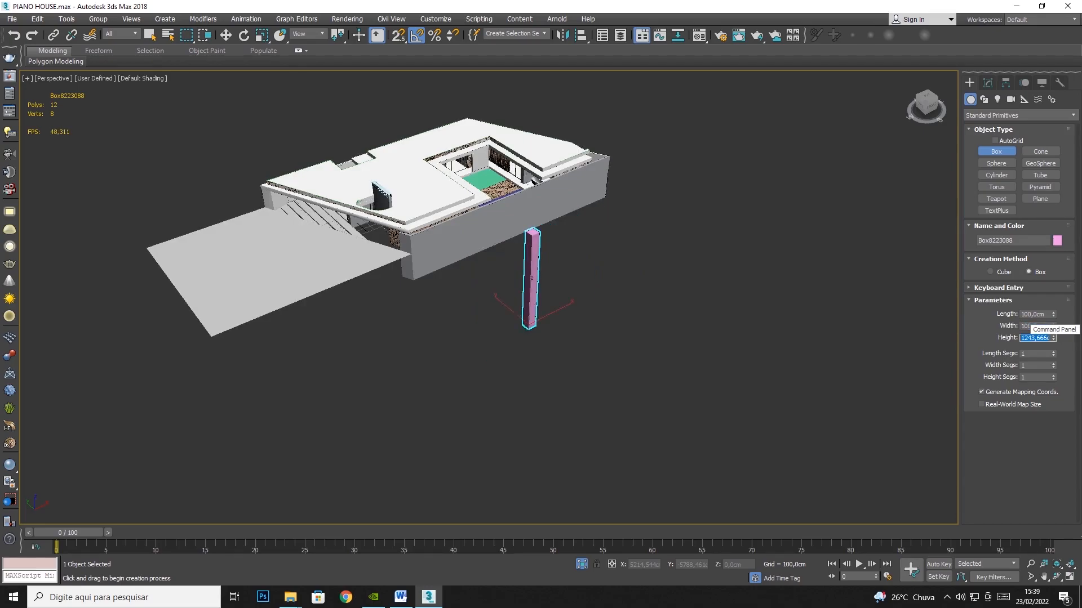
{"action": "type", "text": "100"}
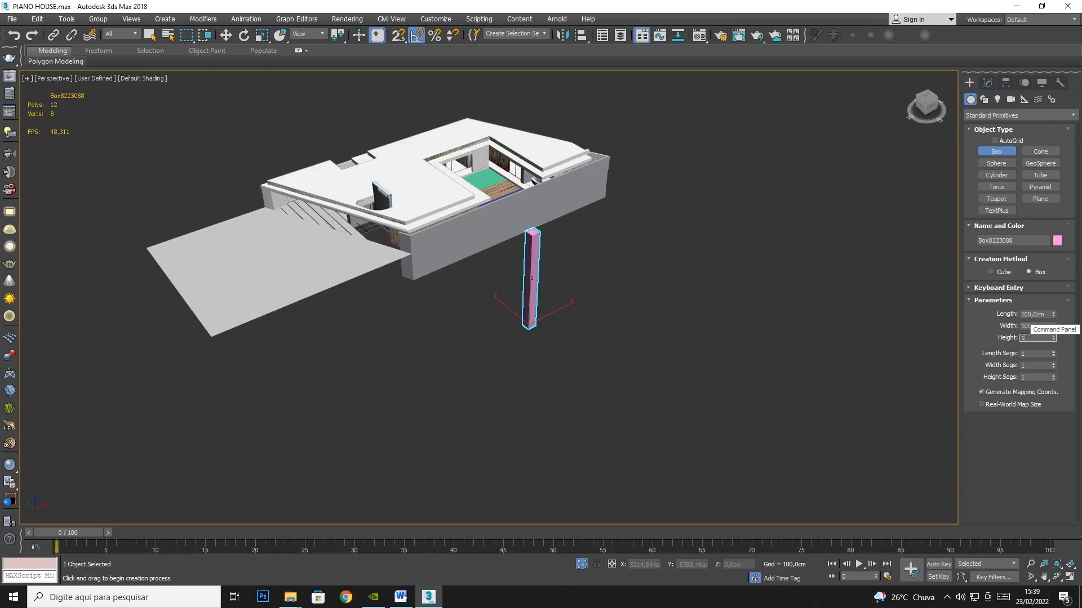
{"action": "key", "text": "Tab"}
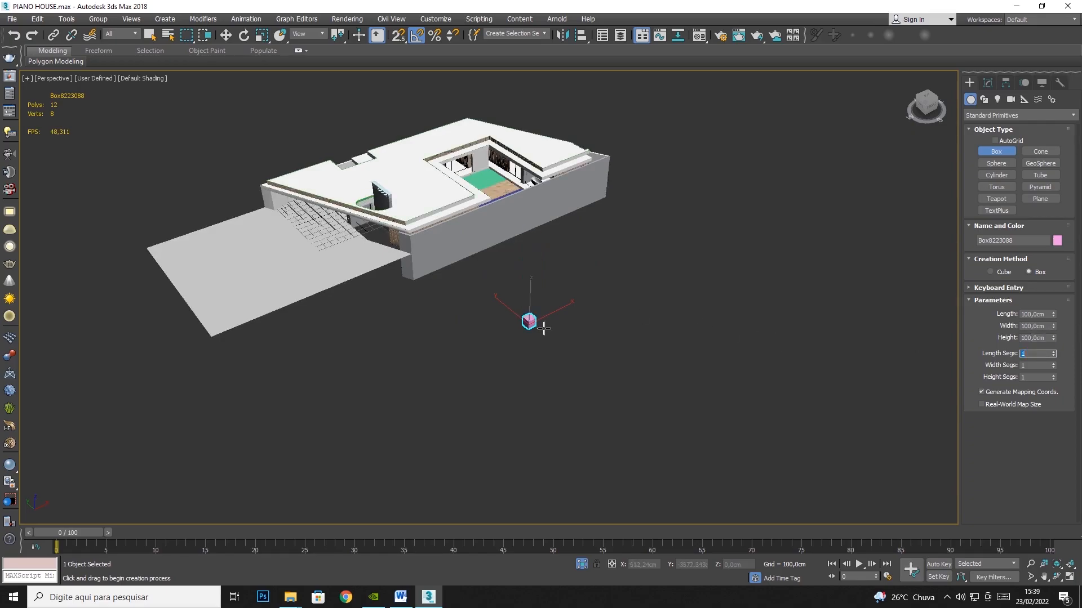
{"action": "scroll", "coordinate": [555, 326], "scroll_direction": "up", "scroll_amount": 10}
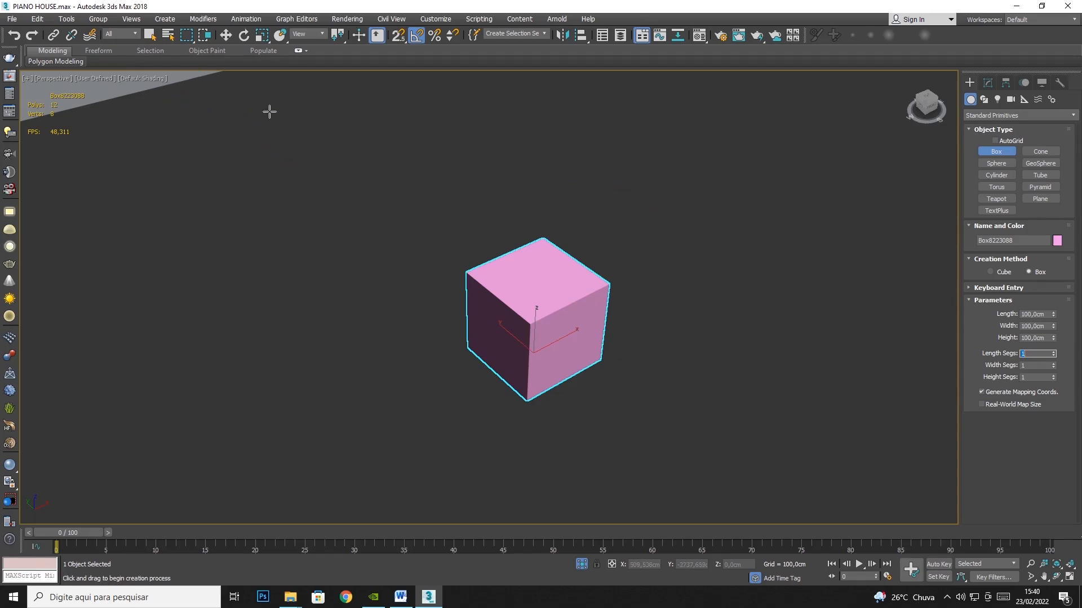
Move the 100 cm cube from beside the long side wall to the area by the slatted entrance
{"action": "left_click", "coordinate": [231, 35]}
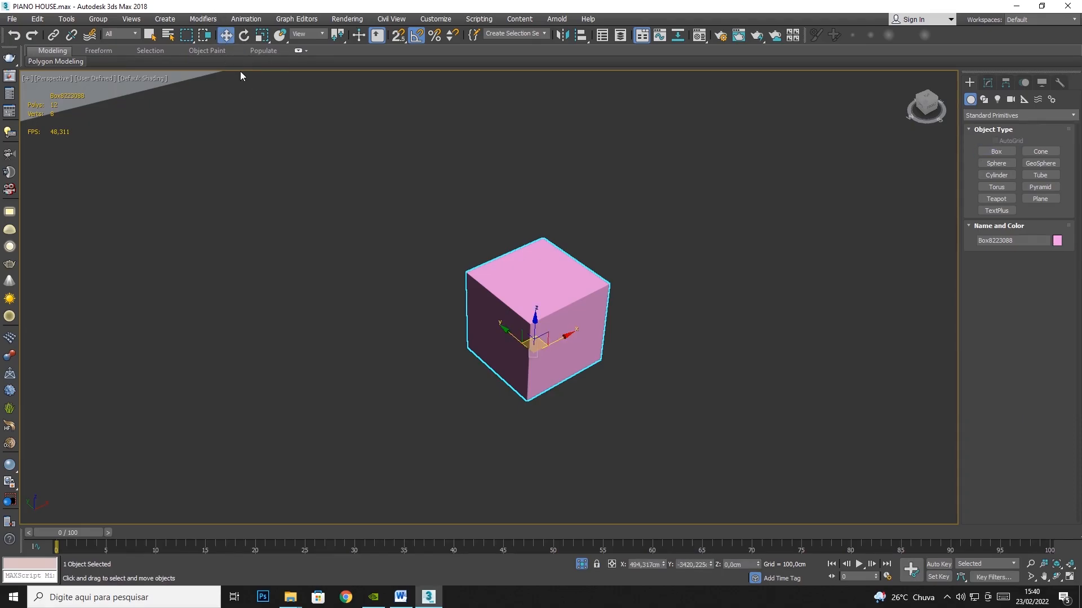
{"action": "scroll", "coordinate": [360, 276], "scroll_direction": "down", "scroll_amount": 10}
{"action": "scroll", "coordinate": [294, 251], "scroll_direction": "up", "scroll_amount": 8}
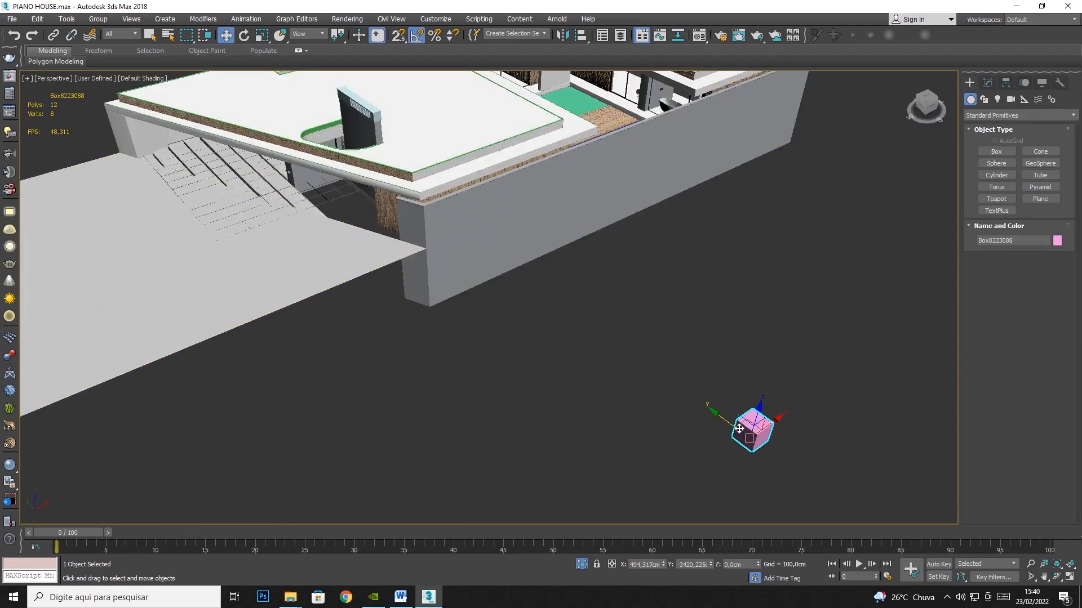
{"action": "left_click_drag", "start_coordinate": [709, 403], "coordinate": [216, 204]}
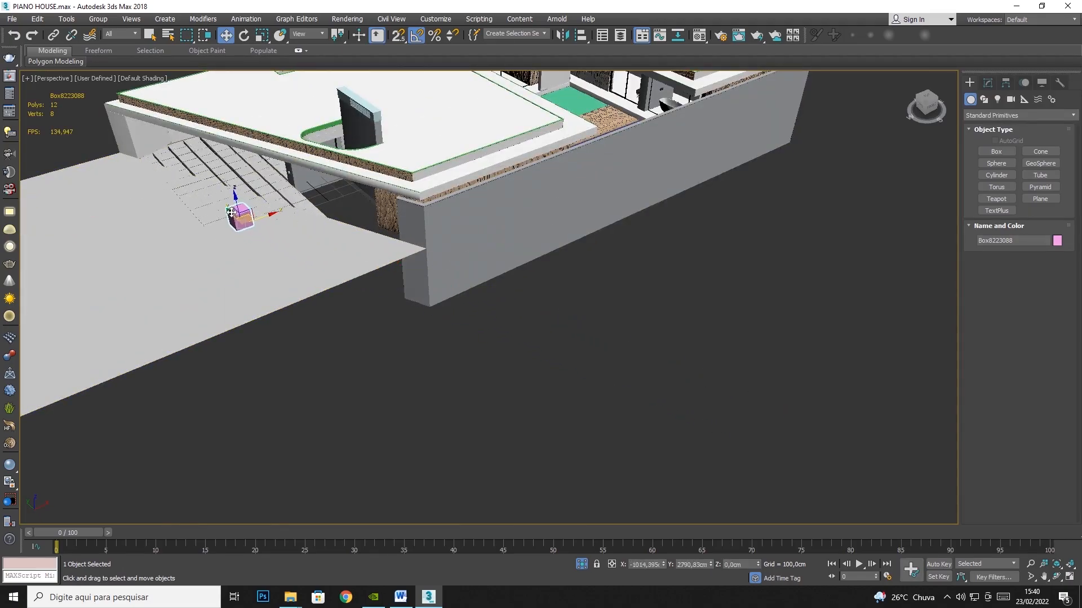
Hide the large ground plane in front of the house
{"action": "left_click", "coordinate": [192, 310]}
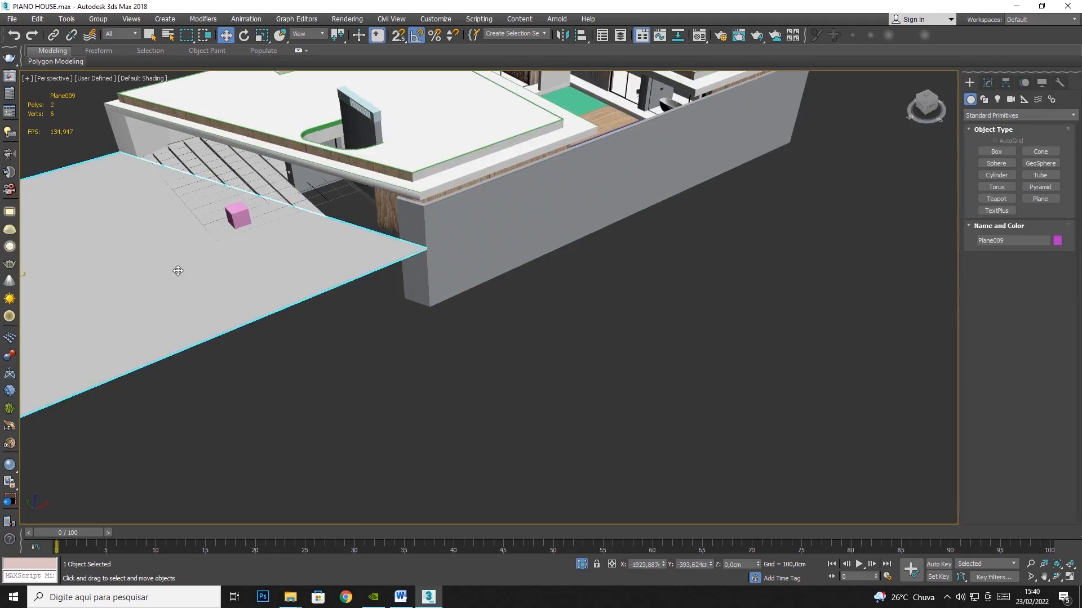
{"action": "right_click", "coordinate": [178, 299]}
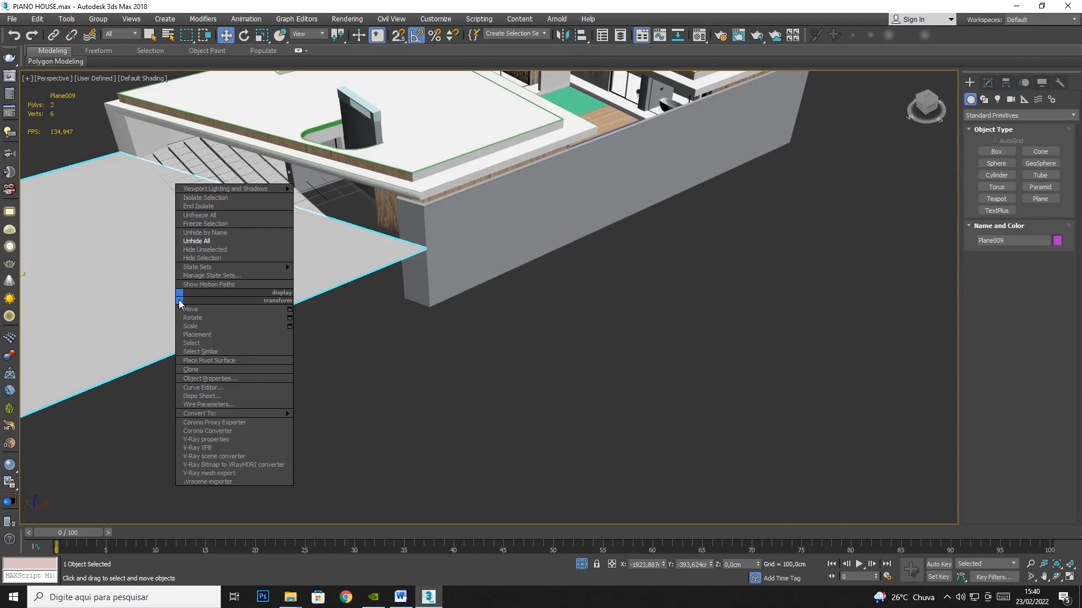
{"action": "left_click", "coordinate": [204, 260]}
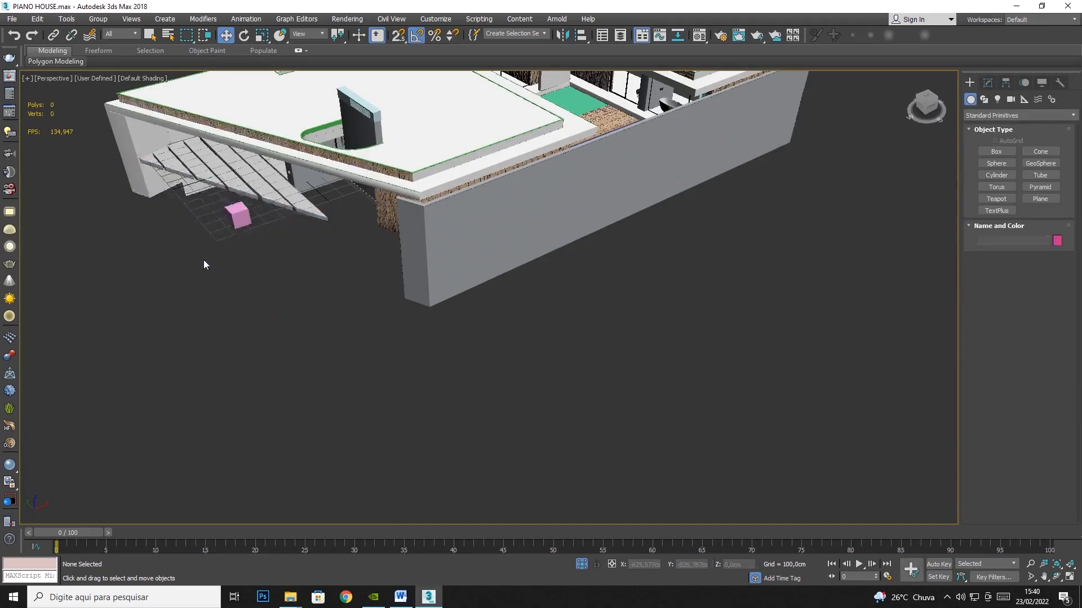
Reposition the pink cube over the perspective grid in front of the slatted entrance and keep it selected
{"action": "scroll", "coordinate": [224, 209], "scroll_direction": "up", "scroll_amount": 8}
{"action": "scroll", "coordinate": [394, 248], "scroll_direction": "down", "scroll_amount": 7}
{"action": "left_click", "coordinate": [455, 264]}
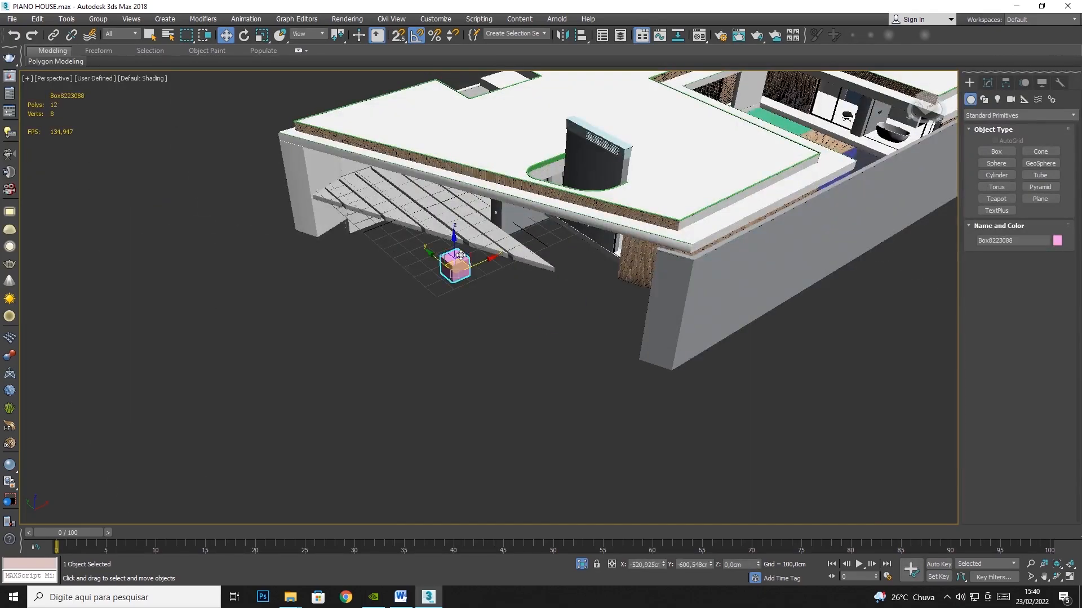
{"action": "scroll", "coordinate": [456, 276], "scroll_direction": "up", "scroll_amount": 6}
{"action": "left_click_drag", "start_coordinate": [459, 307], "coordinate": [462, 343]}
{"action": "left_click", "coordinate": [499, 420]}
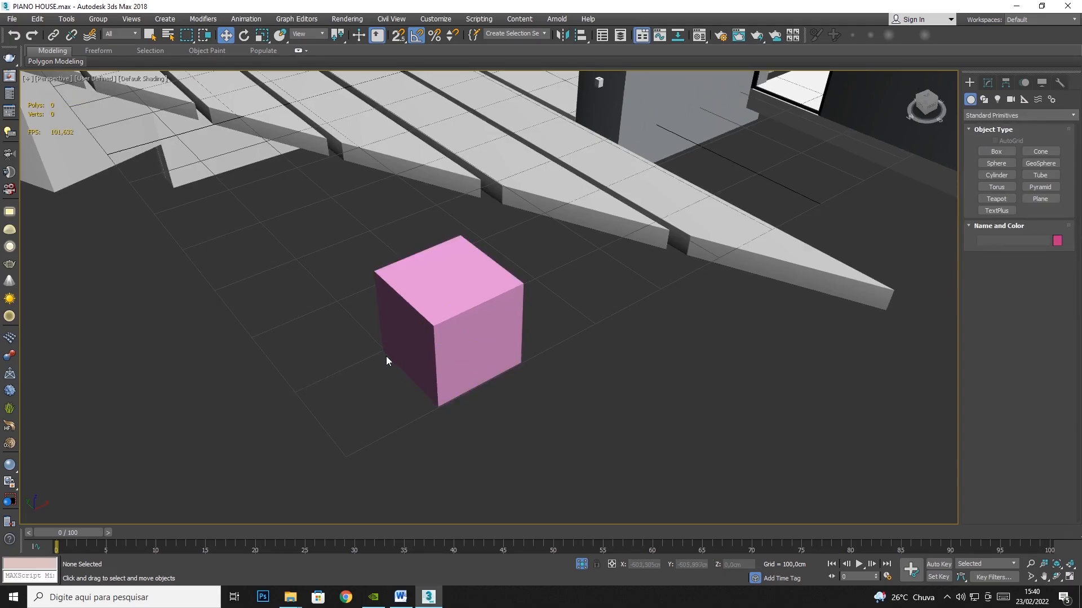
{"action": "left_click", "coordinate": [428, 307]}
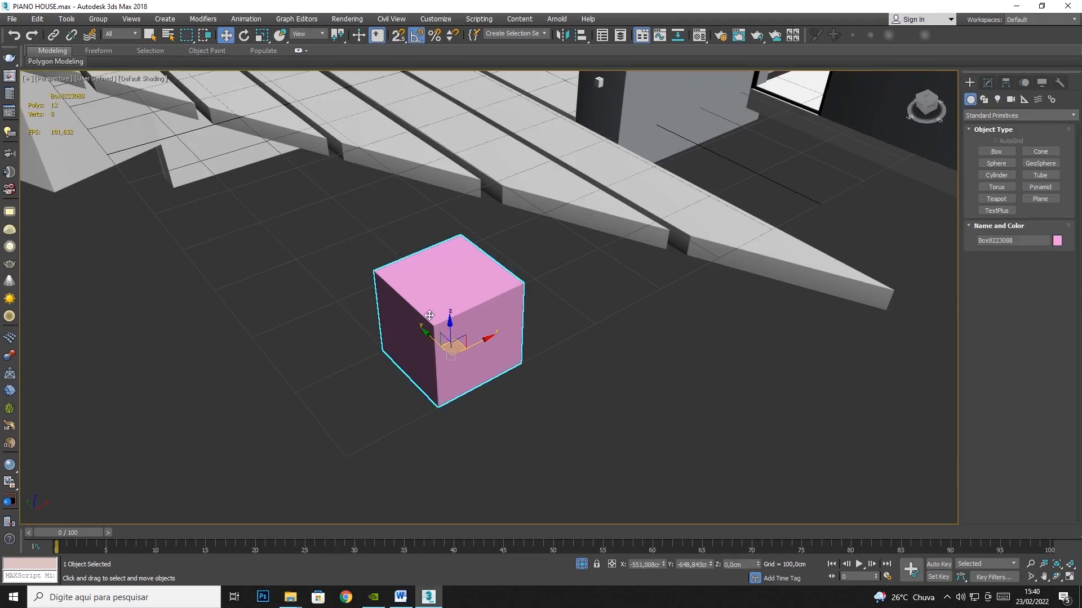
Display the Top view full size, framed closely around the selected cube
{"action": "left_click", "coordinate": [1069, 578]}
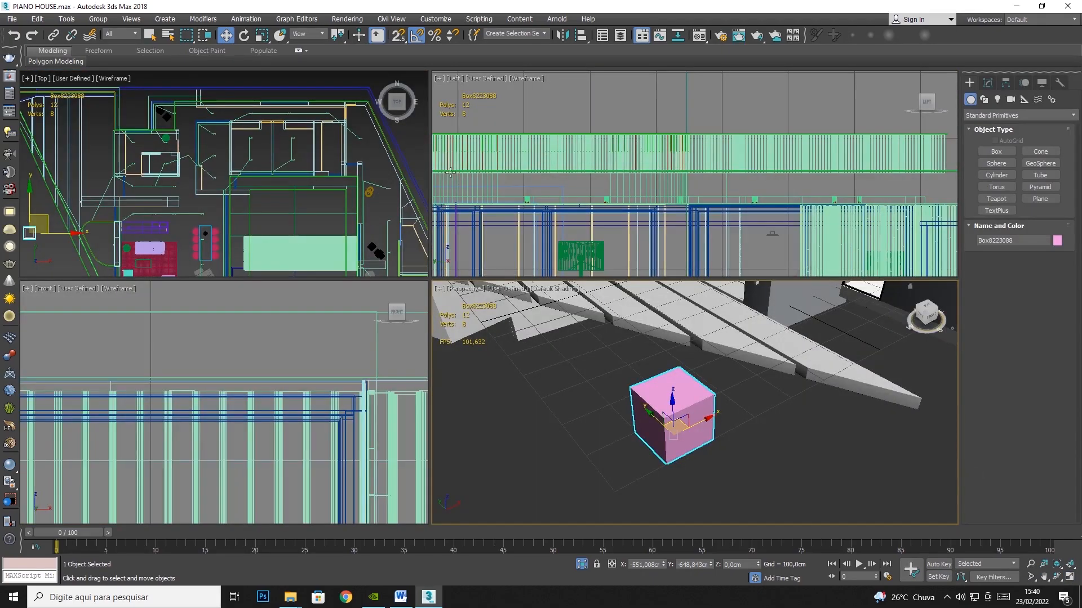
{"action": "right_click", "coordinate": [194, 213]}
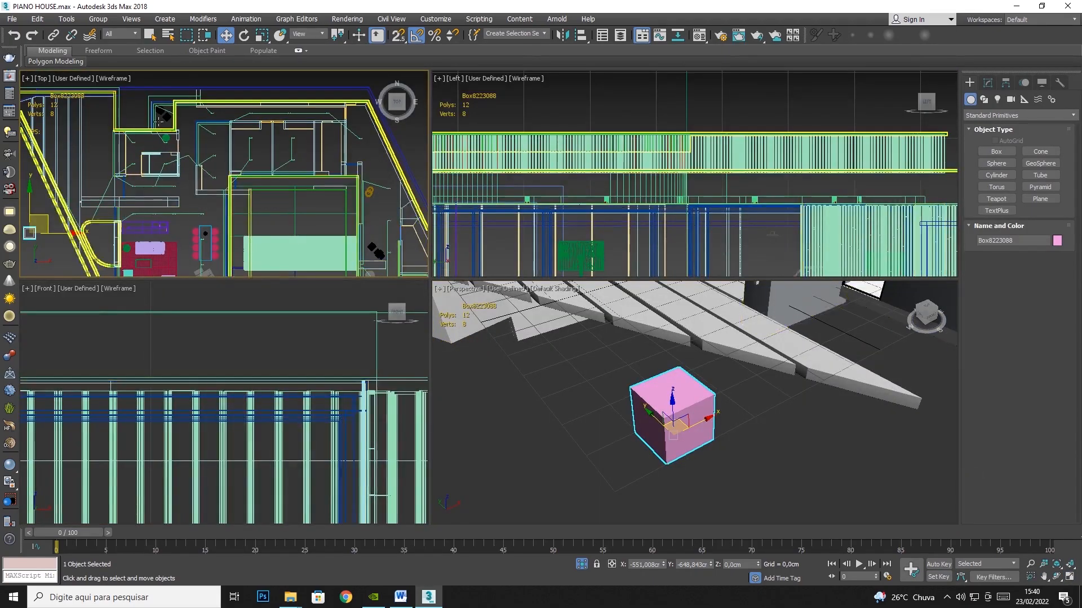
{"action": "left_click", "coordinate": [1071, 581]}
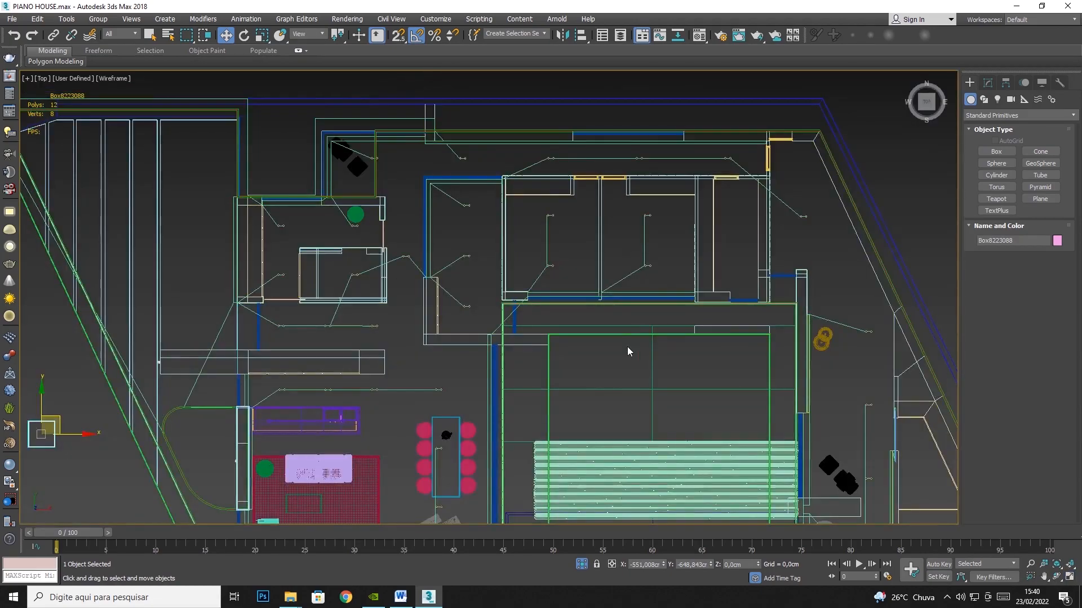
{"action": "scroll", "coordinate": [627, 347], "scroll_direction": "up", "scroll_amount": 4}
{"action": "middle_click_drag", "start_coordinate": [194, 398], "coordinate": [699, 227]}
{"action": "scroll", "coordinate": [454, 279], "scroll_direction": "up", "scroll_amount": 3}
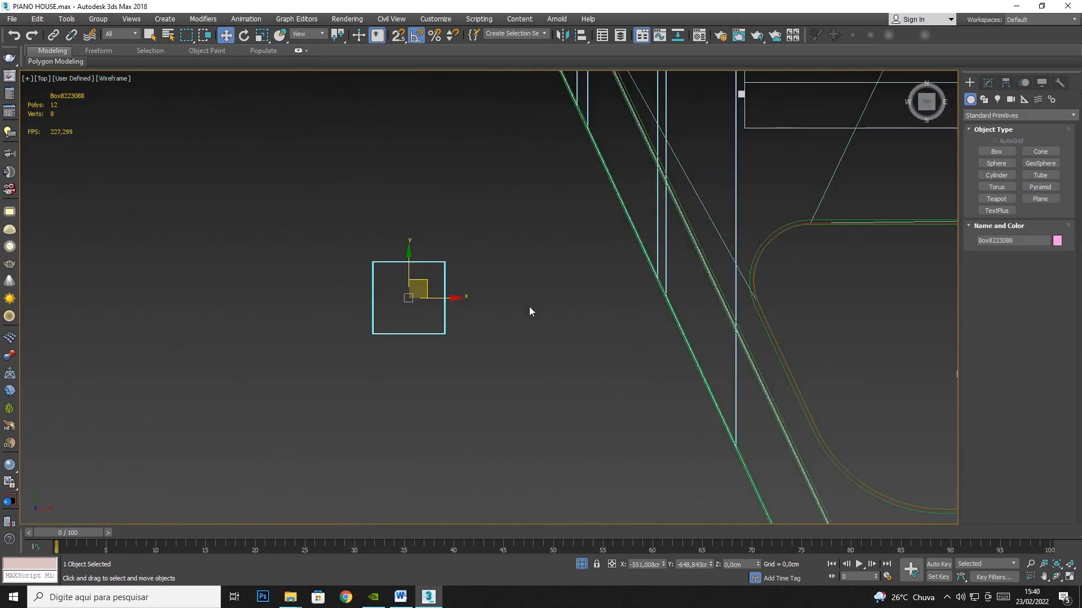
Show the home grid in the Top view and align the cube with one grid square
{"action": "key", "text": "g"}
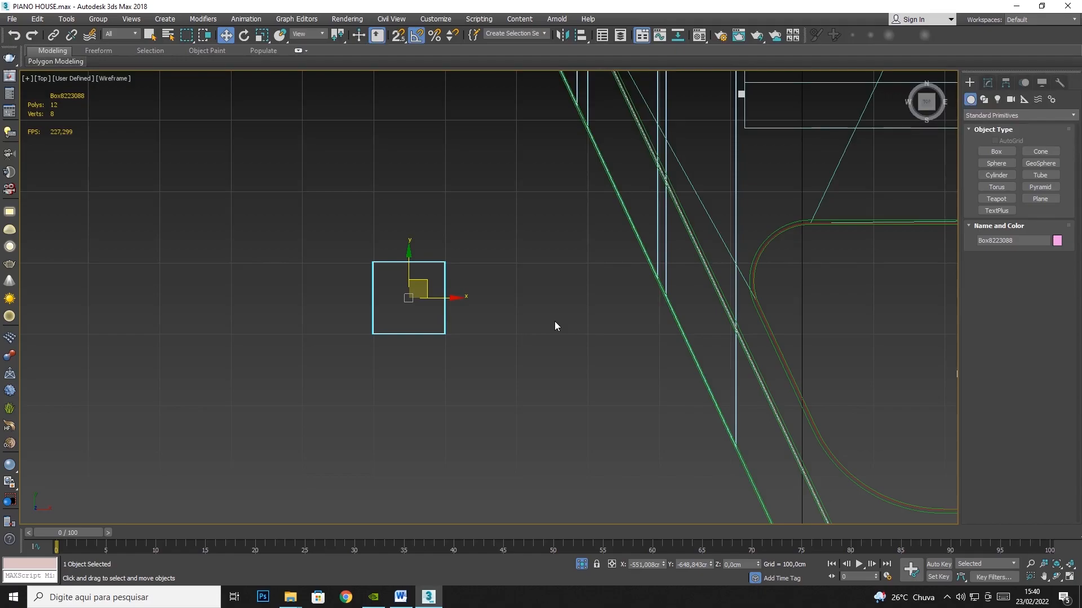
{"action": "scroll", "coordinate": [395, 299], "scroll_direction": "up", "scroll_amount": 2}
{"action": "left_click_drag", "start_coordinate": [427, 288], "coordinate": [428, 290]}
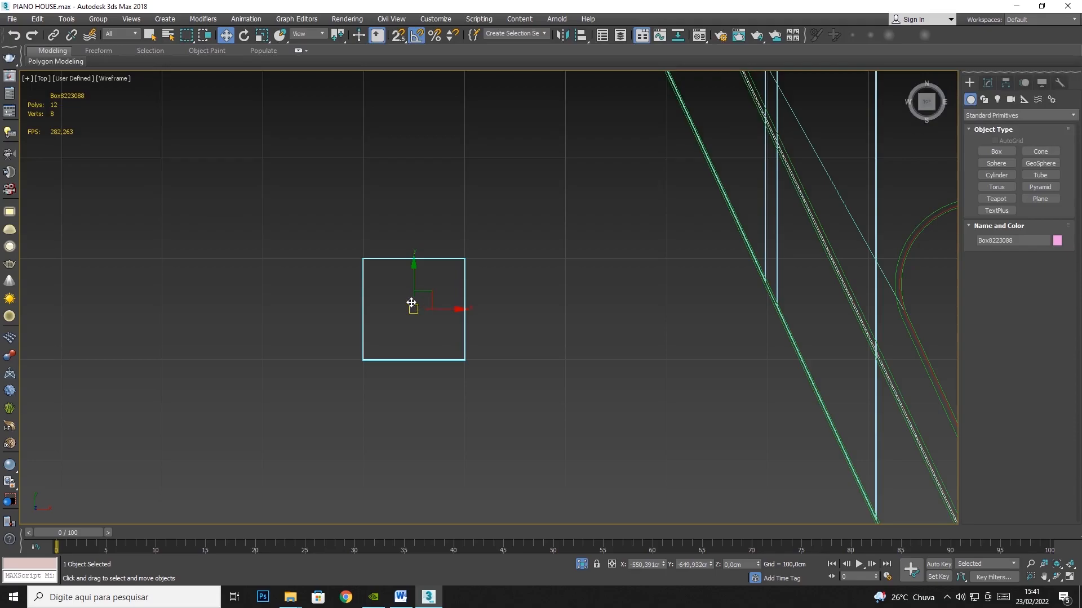
Open the Grid and Snap Settings and set the home grid spacing to 10 cm
{"action": "left_click", "coordinate": [418, 36]}
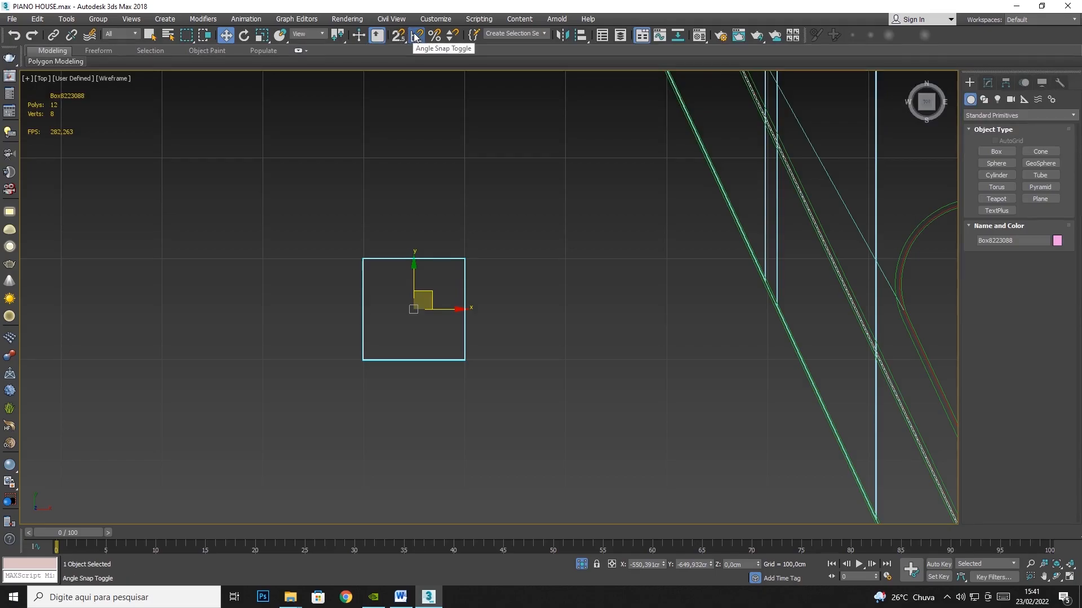
{"action": "right_click", "coordinate": [416, 36]}
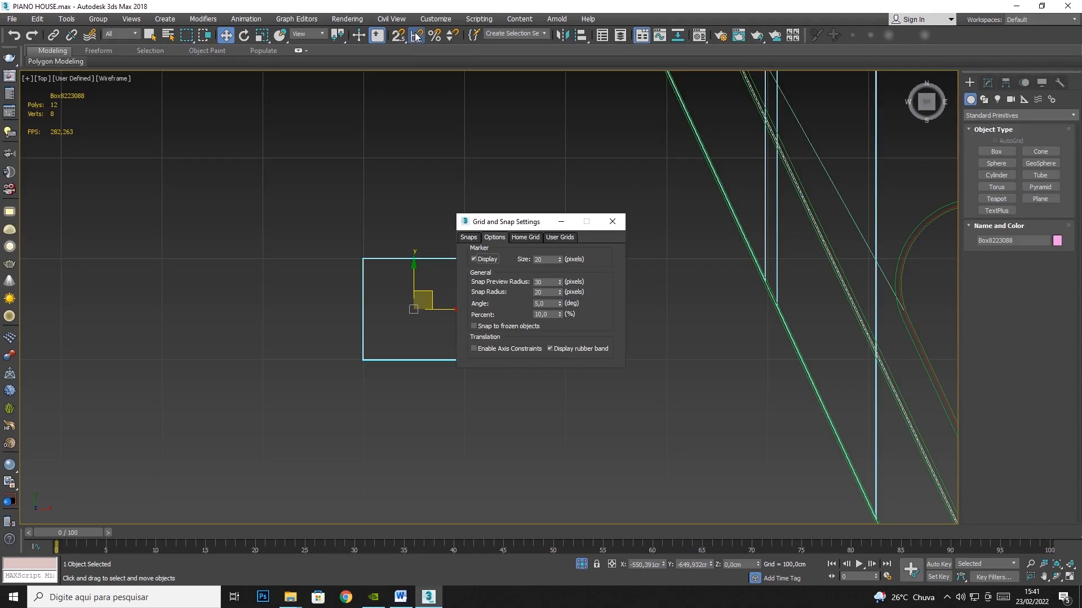
{"action": "left_click", "coordinate": [528, 238]}
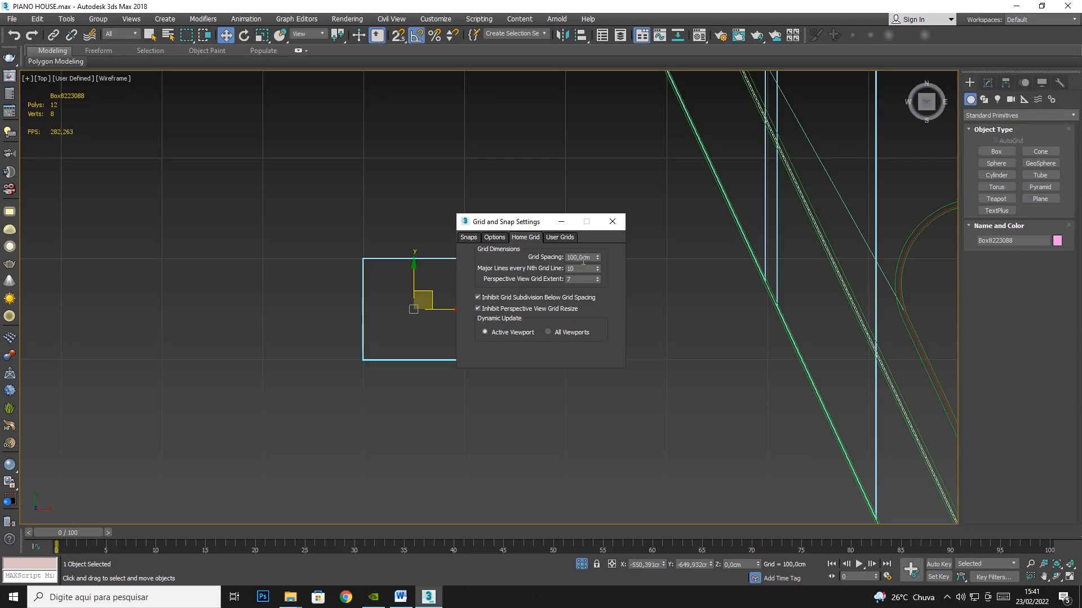
{"action": "left_click_drag", "start_coordinate": [593, 258], "coordinate": [540, 255]}
{"action": "type", "text": "10"}
{"action": "key", "text": "Return"}
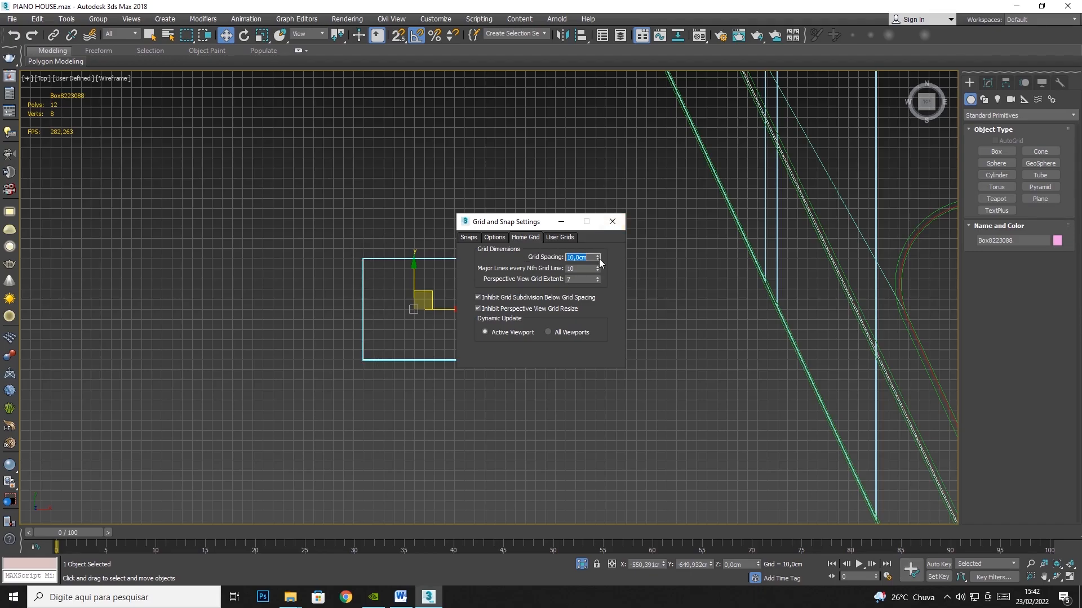
Try home grid spacings of 20 cm and 32 cm
{"action": "key", "text": "Return"}
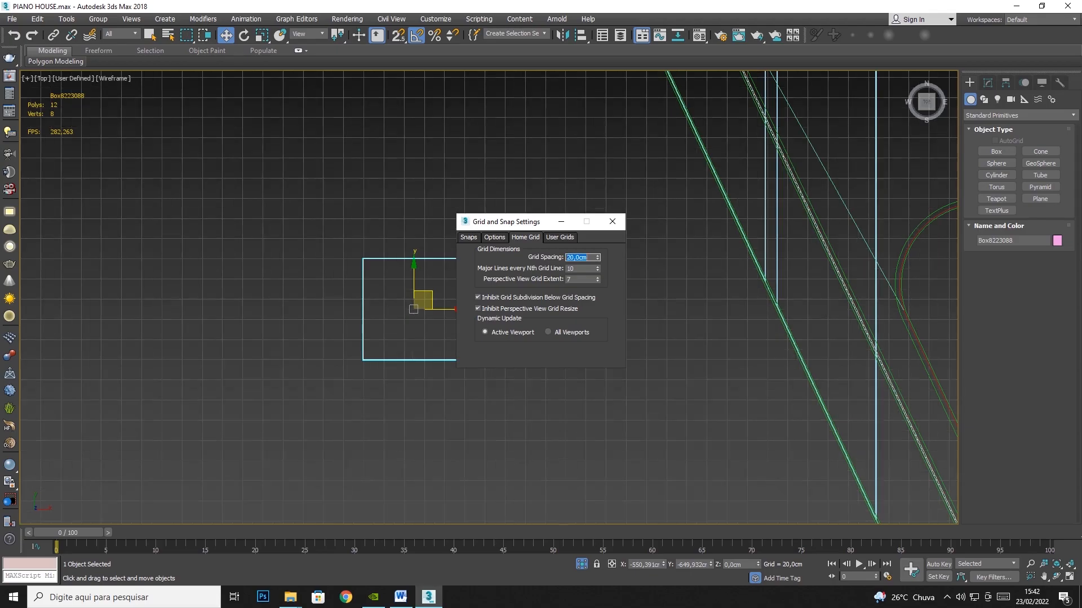
{"action": "type", "text": "32"}
{"action": "key", "text": "Return"}
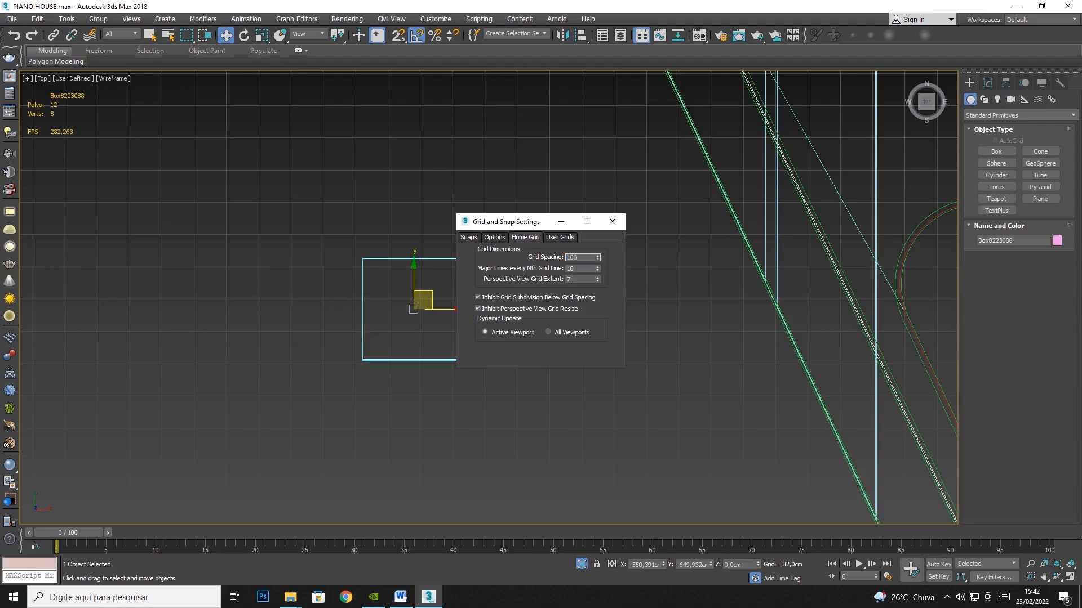
Set the home grid spacing to 100 cm and delete the reference cube beside the house
{"action": "key", "text": "Return"}
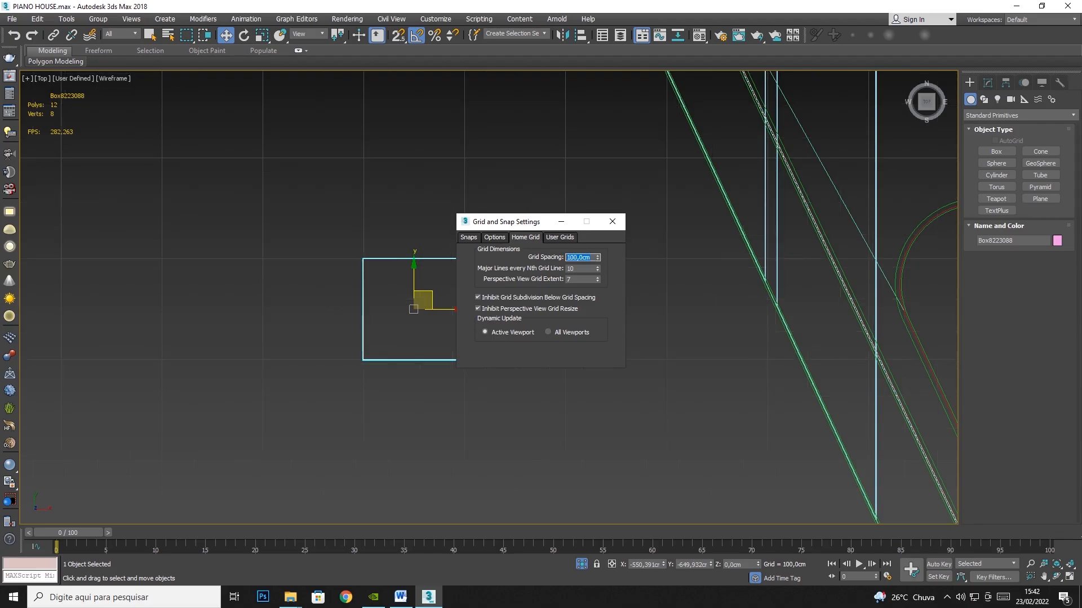
{"action": "left_click", "coordinate": [612, 222]}
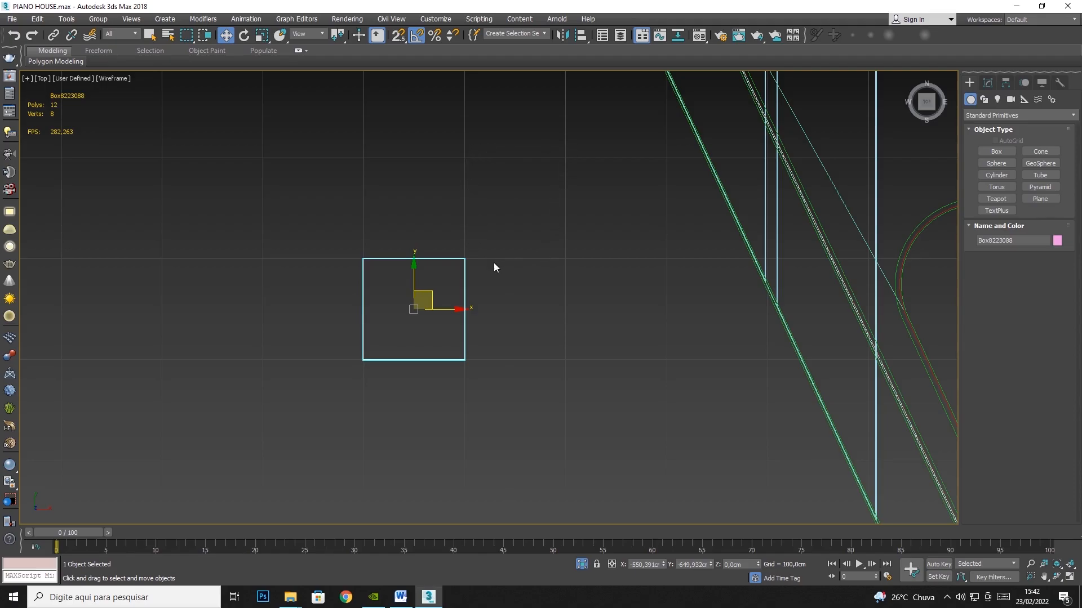
{"action": "scroll", "coordinate": [431, 325], "scroll_direction": "down", "scroll_amount": 3}
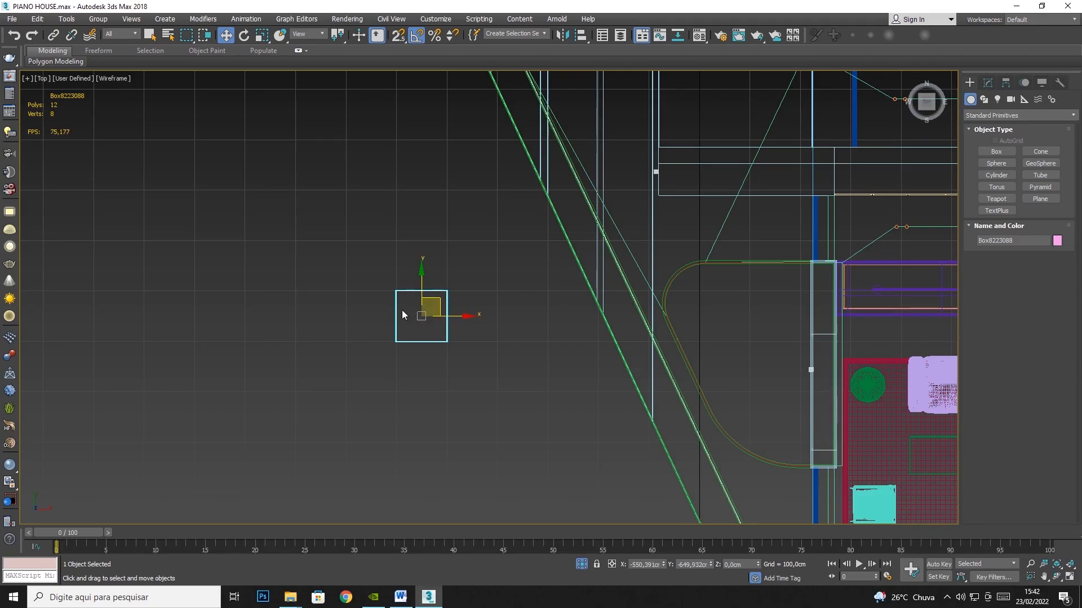
{"action": "key", "text": "Delete"}
Move the living-room sofa outside the house onto the empty grid and align it with the grid lines to compare its size
{"action": "middle_click_drag", "start_coordinate": [663, 320], "coordinate": [255, 166]}
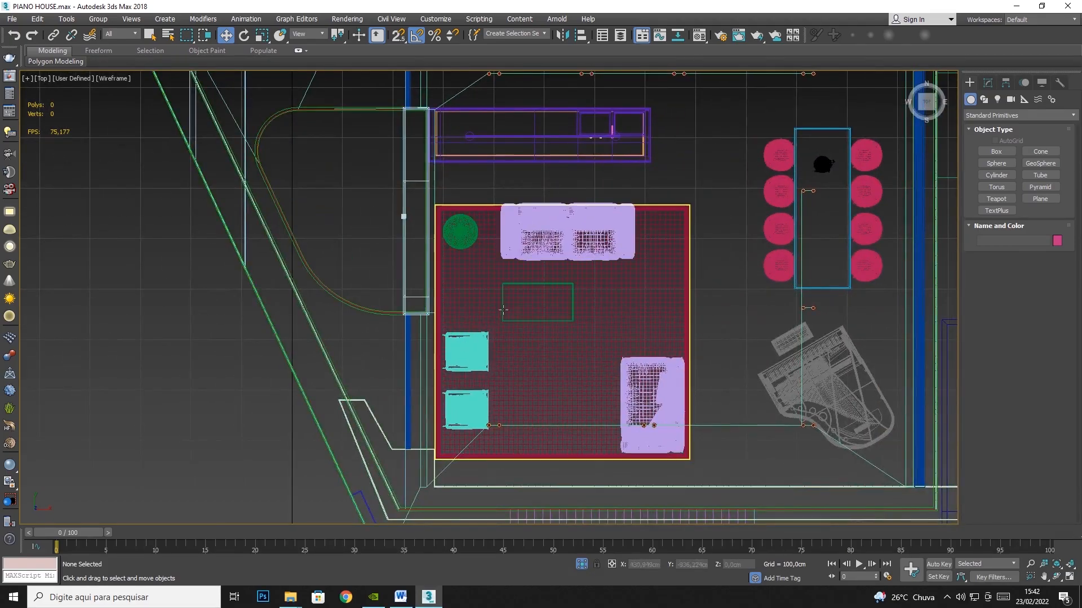
{"action": "left_click", "coordinate": [572, 239]}
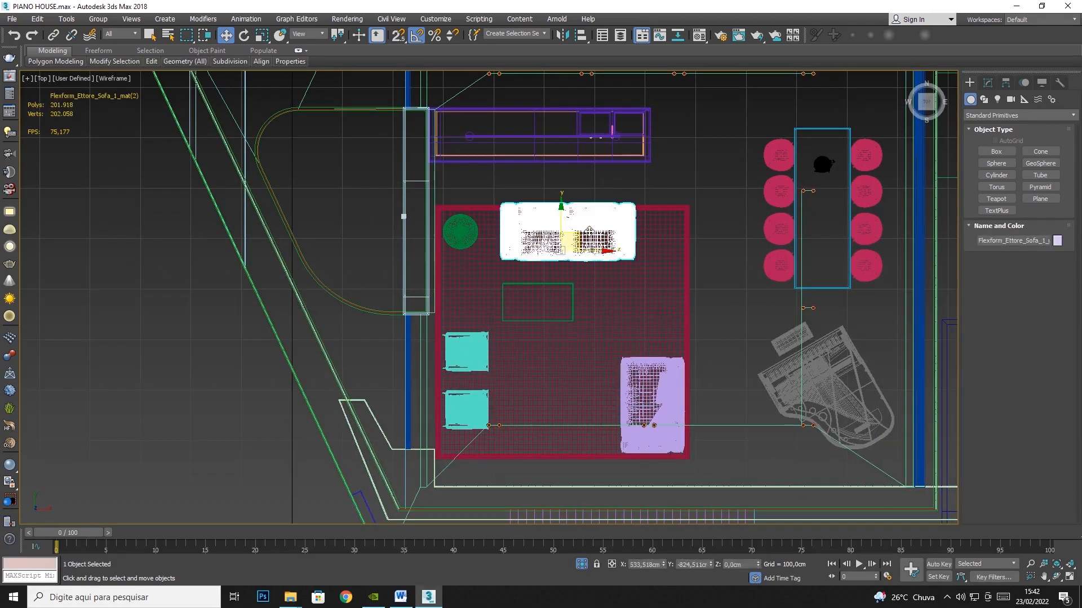
{"action": "scroll", "coordinate": [572, 239], "scroll_direction": "down", "scroll_amount": 3}
{"action": "left_click_drag", "start_coordinate": [585, 225], "coordinate": [284, 248]}
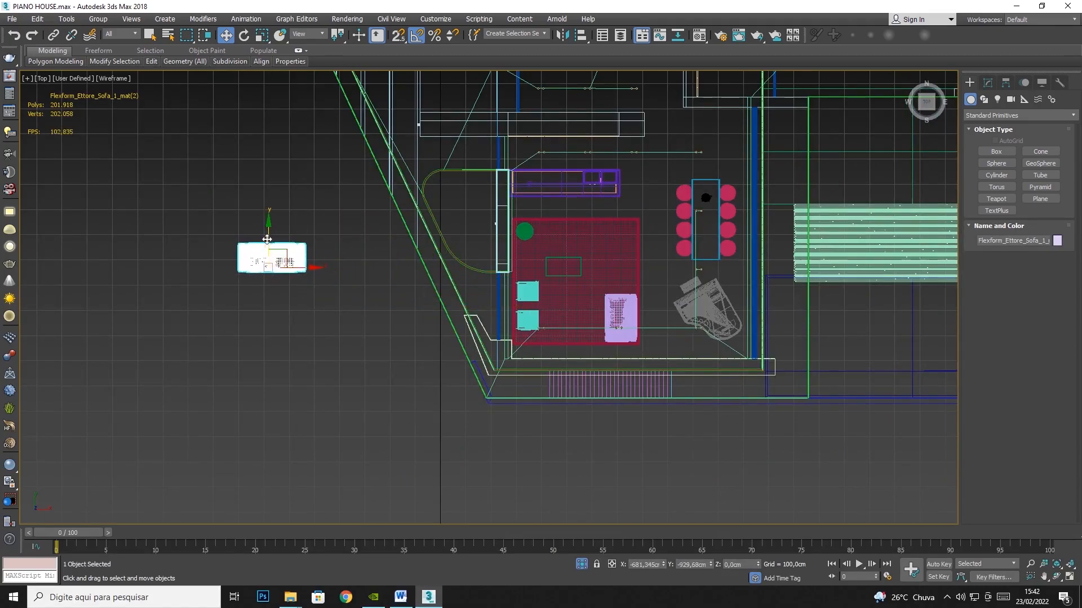
{"action": "scroll", "coordinate": [267, 239], "scroll_direction": "up", "scroll_amount": 5}
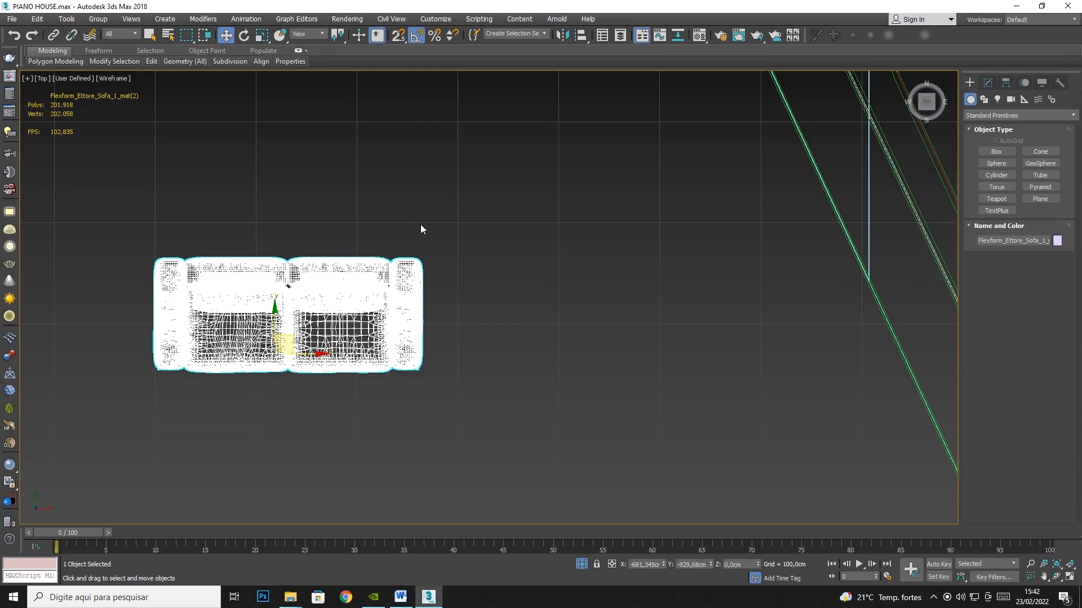
{"action": "left_click_drag", "start_coordinate": [291, 322], "coordinate": [321, 317]}
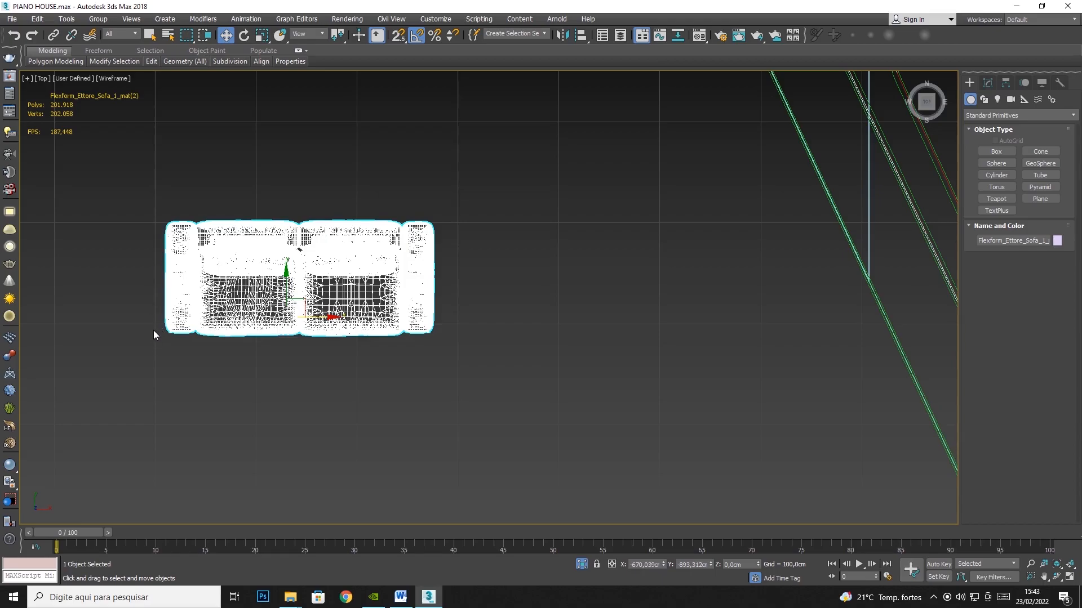
{"action": "scroll", "coordinate": [291, 307], "scroll_direction": "down", "scroll_amount": 6}
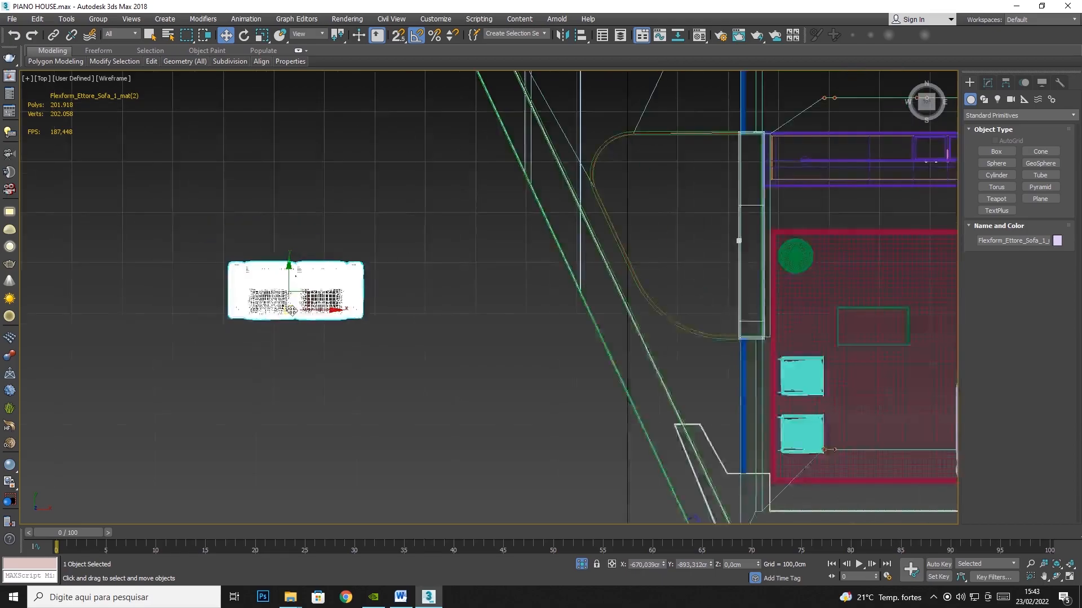
Undo the sofa moves to return it to its place on the living-room rug
{"action": "key", "text": "ctrl+z"}
{"action": "key", "text": "ctrl+z"}
{"action": "key", "text": "ctrl+z"}
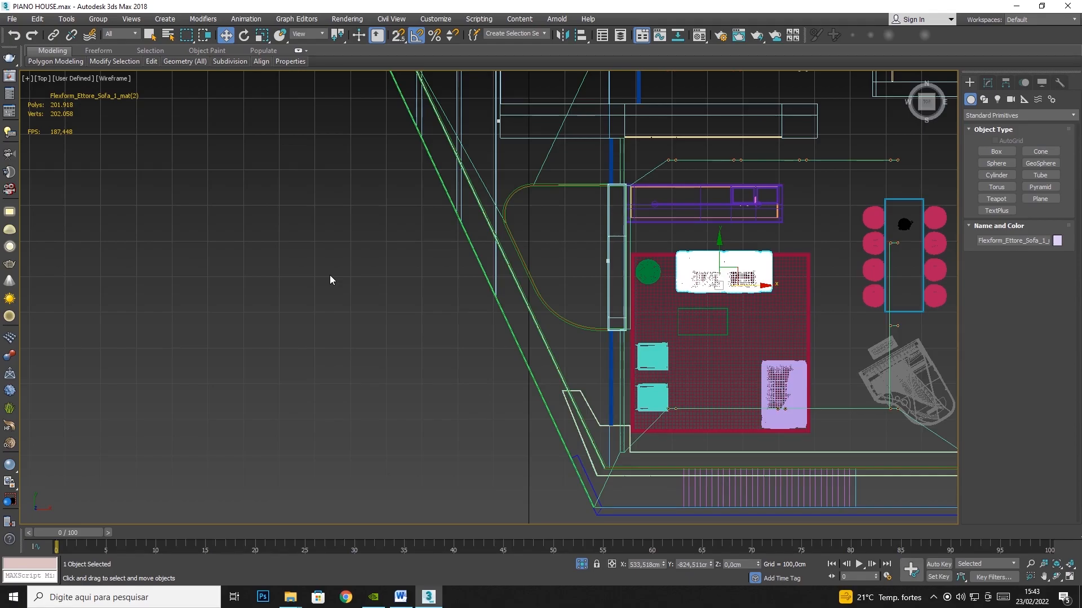
Display the Perspective view full size, framed on the exterior of the house
{"action": "left_click", "coordinate": [1069, 577]}
{"action": "left_click", "coordinate": [1070, 577]}
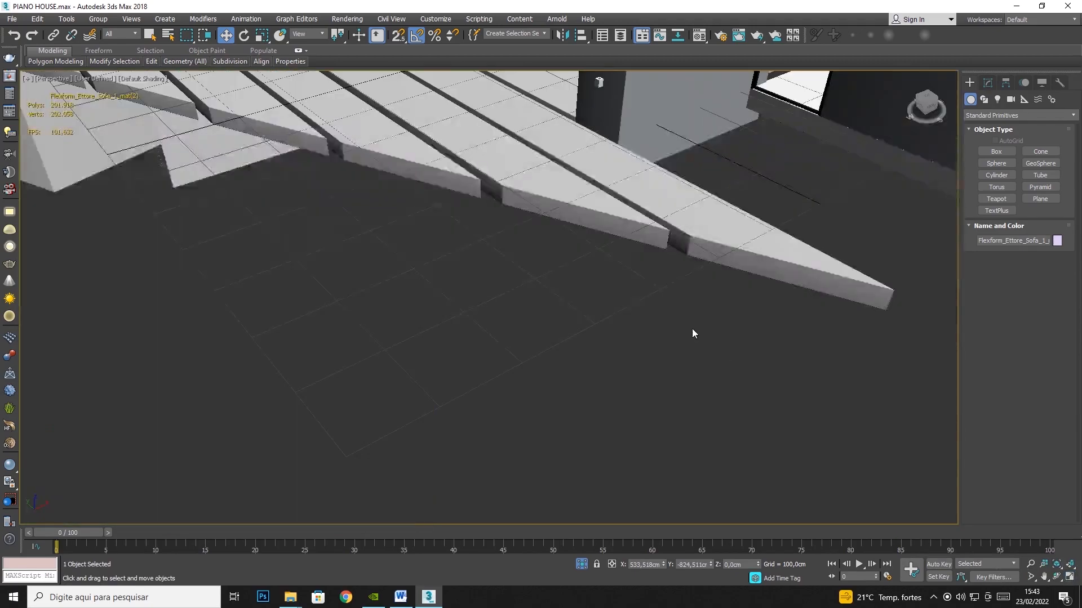
{"action": "scroll", "coordinate": [691, 329], "scroll_direction": "down", "scroll_amount": 6}
{"action": "scroll", "coordinate": [662, 377], "scroll_direction": "up", "scroll_amount": 3}
Try unhiding all objects in the scene, and undo the change
{"action": "right_click", "coordinate": [661, 374]}
{"action": "left_click", "coordinate": [680, 327]}
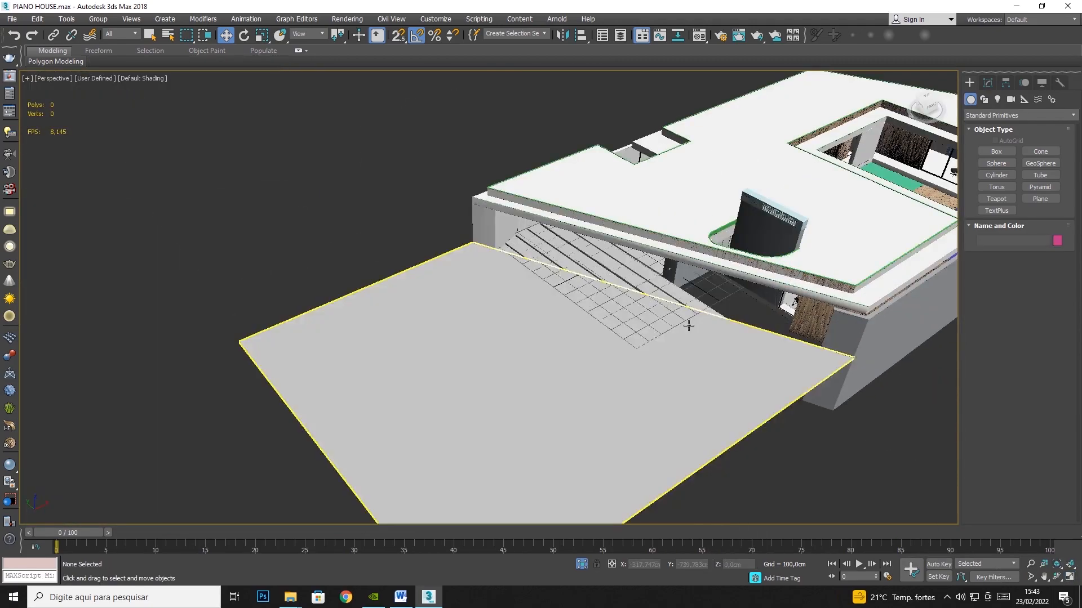
{"action": "key", "text": "ctrl+z"}
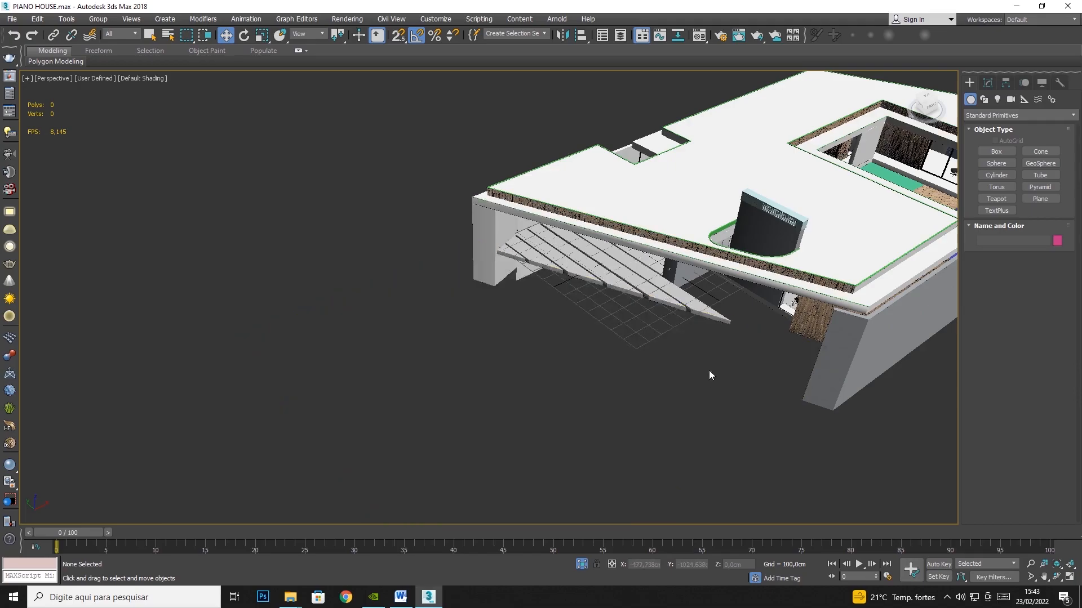
Unhide all hidden objects in the scene, including the large plane in front of the house
{"action": "right_click", "coordinate": [587, 385]}
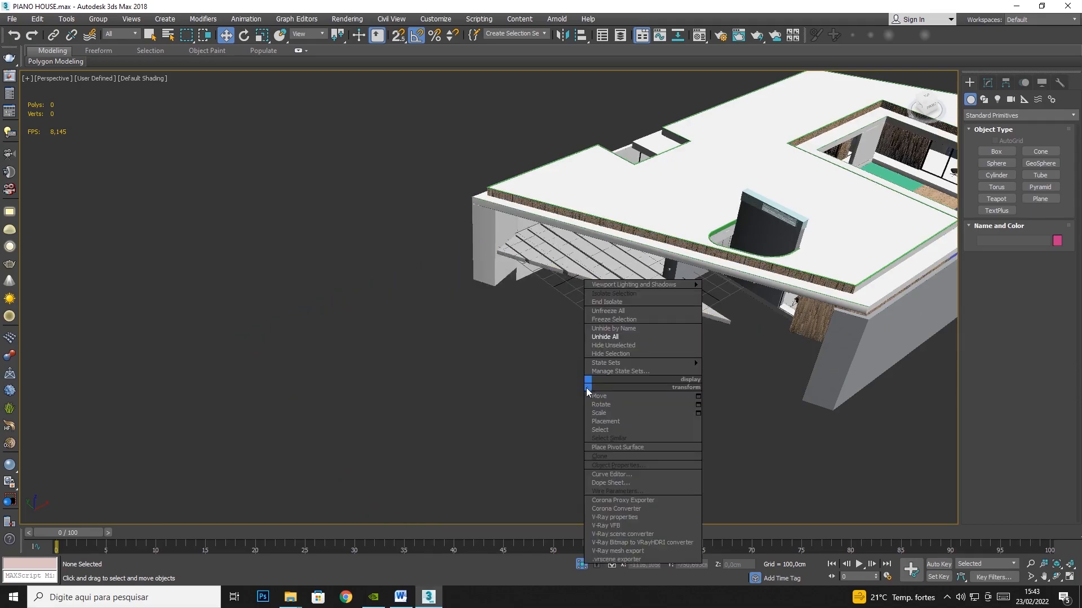
{"action": "left_click", "coordinate": [621, 336]}
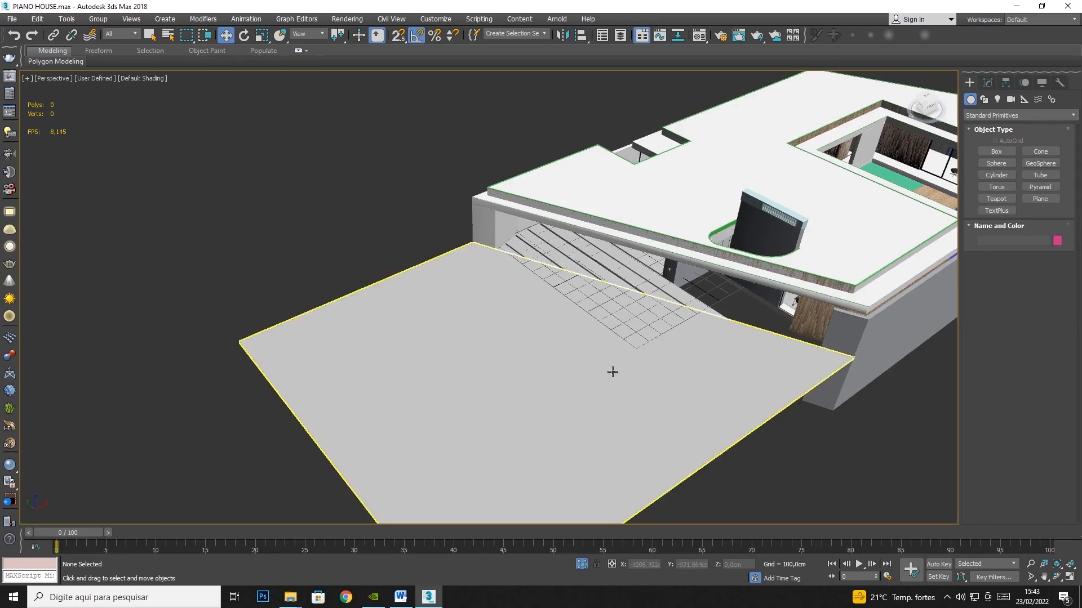
{"action": "scroll", "coordinate": [556, 367], "scroll_direction": "up", "scroll_amount": 5}
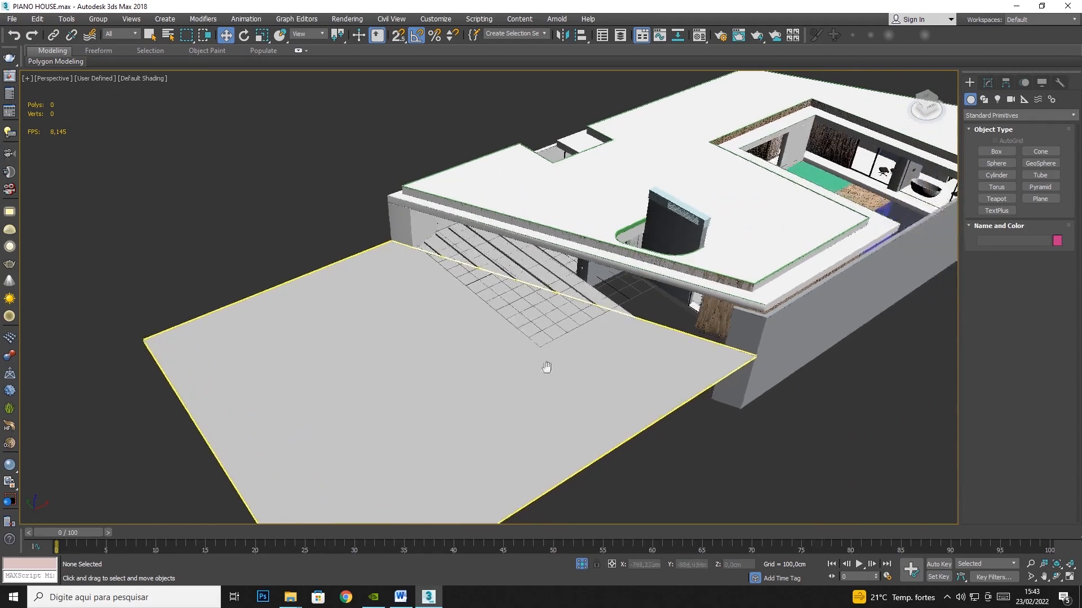